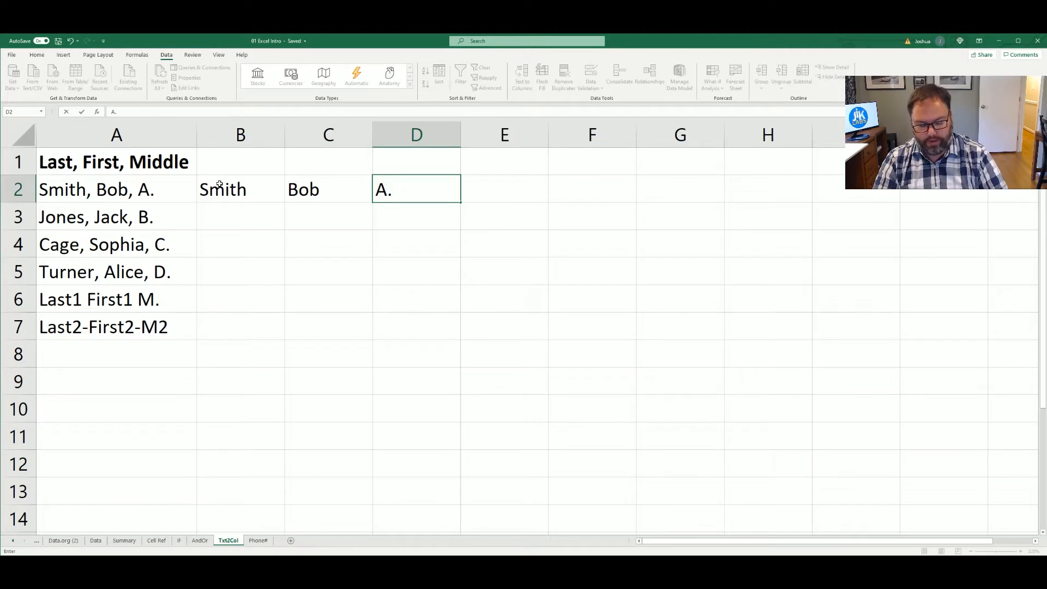
Step: Discard the unfinished entry in D2 and clear the manually entered name parts from C2 and B2
{"action": "key", "text": "Escape"}
{"action": "key", "text": "Left"}
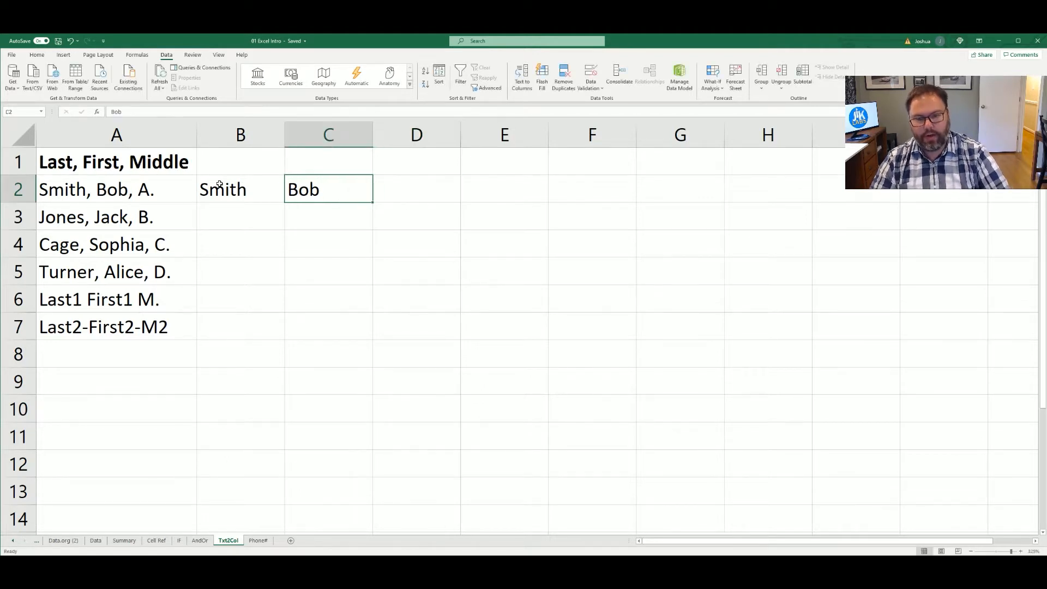
{"action": "key", "text": "Delete"}
{"action": "key", "text": "Left"}
{"action": "key", "text": "Delete"}
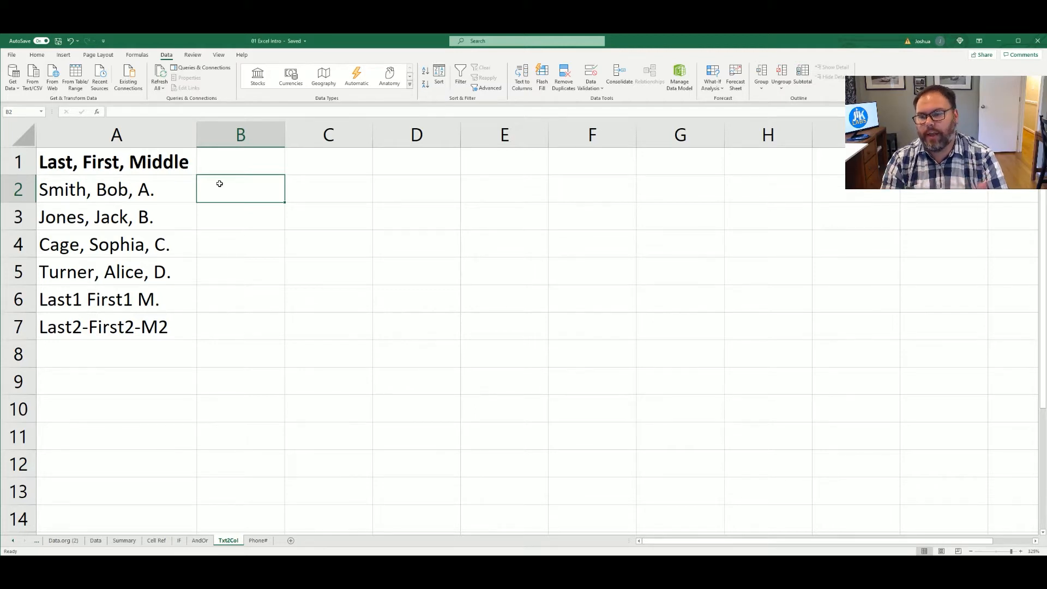
{"action": "left_click", "coordinate": [117, 136]}
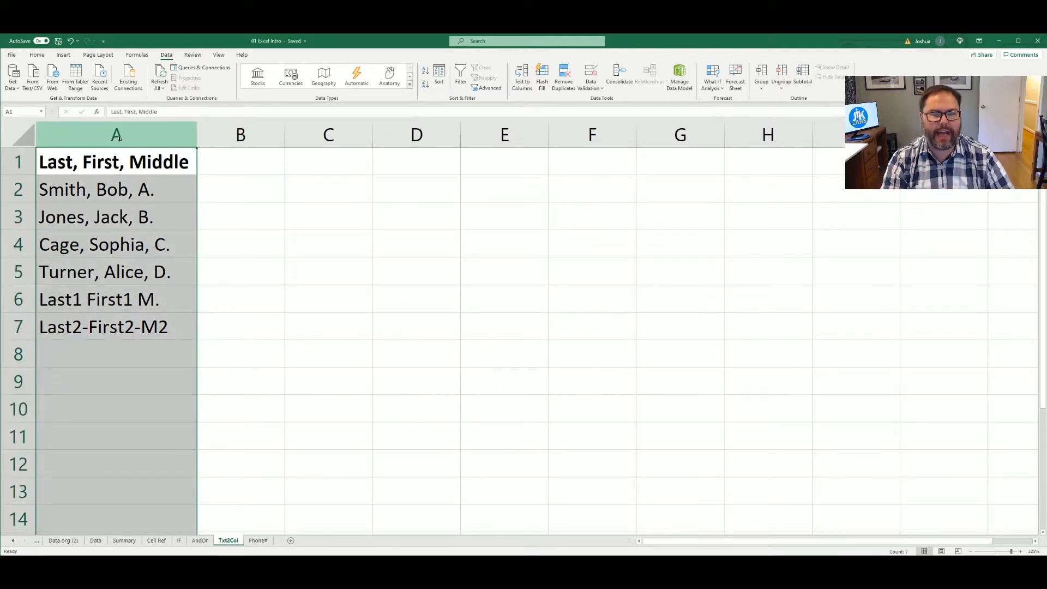
{"action": "left_click", "coordinate": [82, 195]}
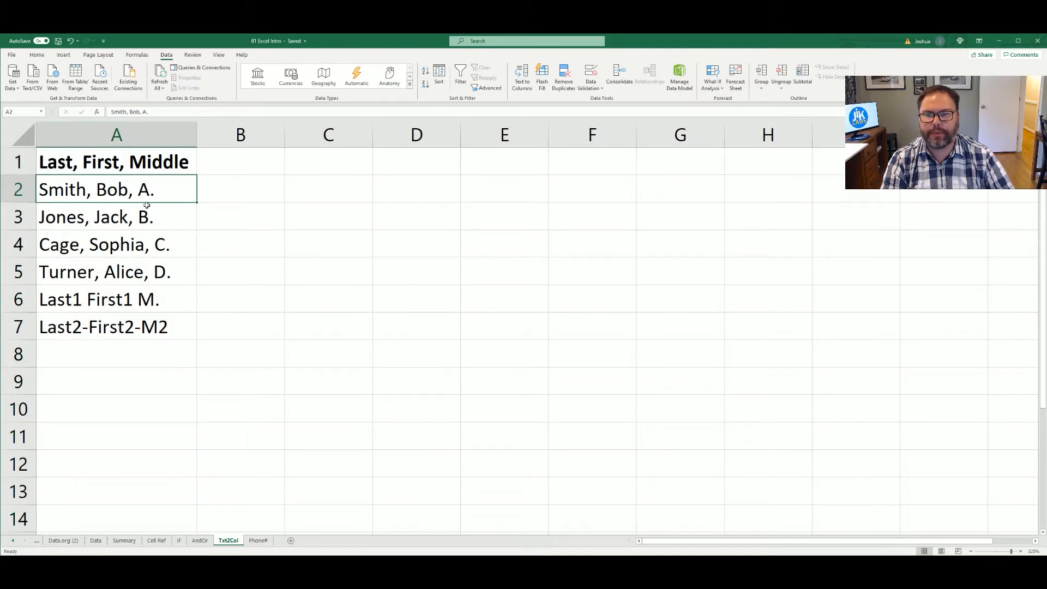
{"action": "left_click_drag", "start_coordinate": [238, 135], "coordinate": [513, 130]}
{"action": "left_click", "coordinate": [279, 278]}
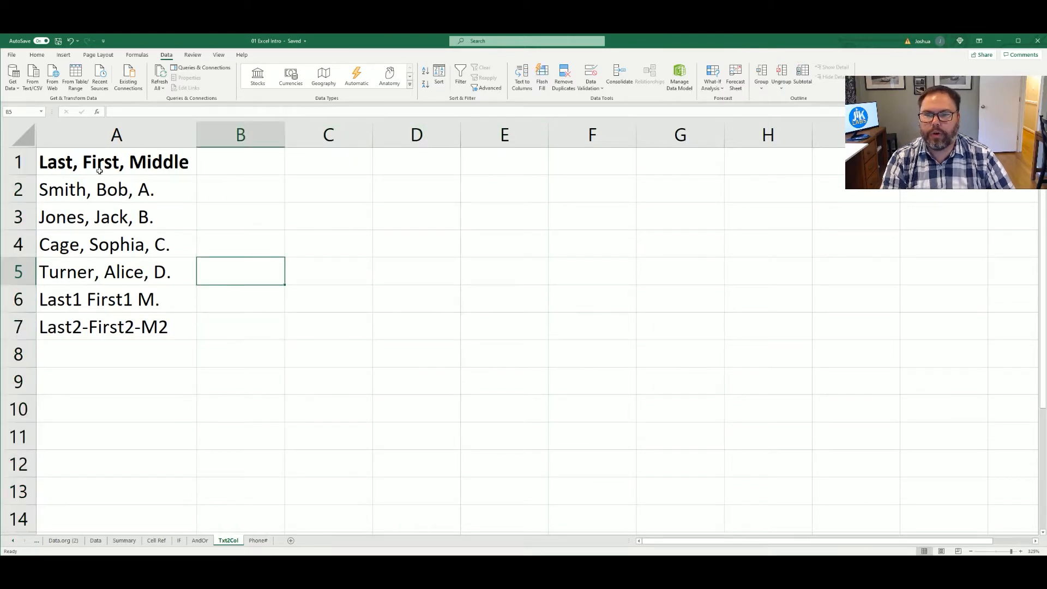
Step: Start Text to Columns on A1:A7 with Fixed width as the original data type
{"action": "left_click_drag", "start_coordinate": [100, 167], "coordinate": [103, 320]}
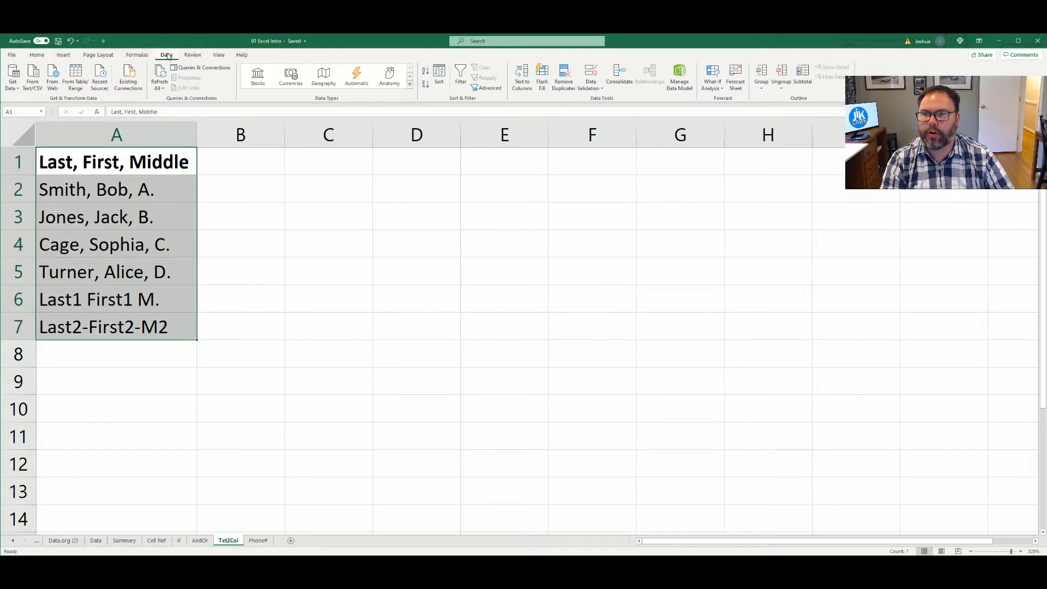
{"action": "left_click", "coordinate": [523, 86]}
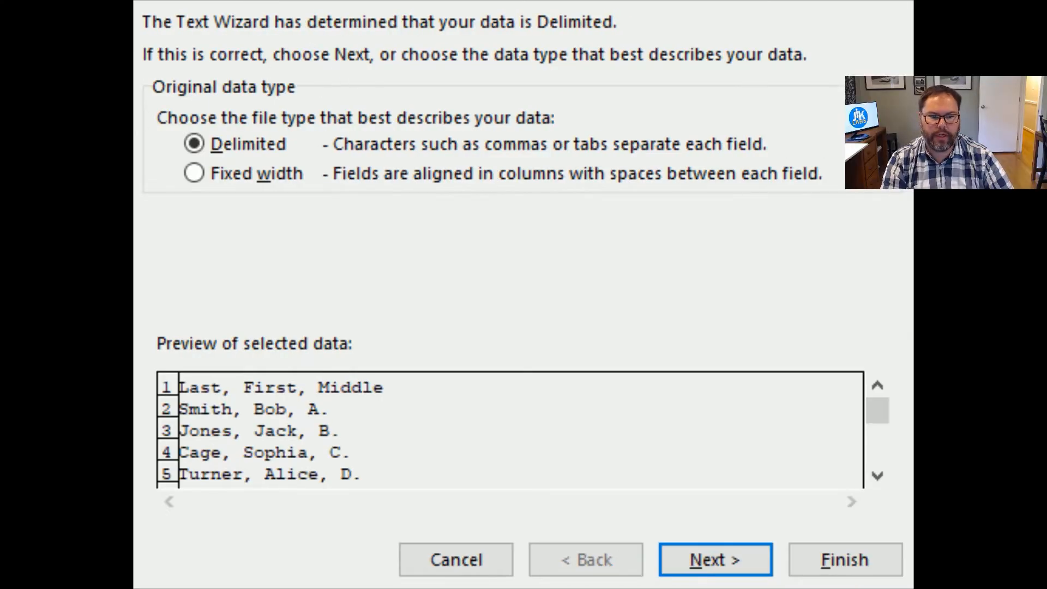
{"action": "left_click", "coordinate": [888, 56]}
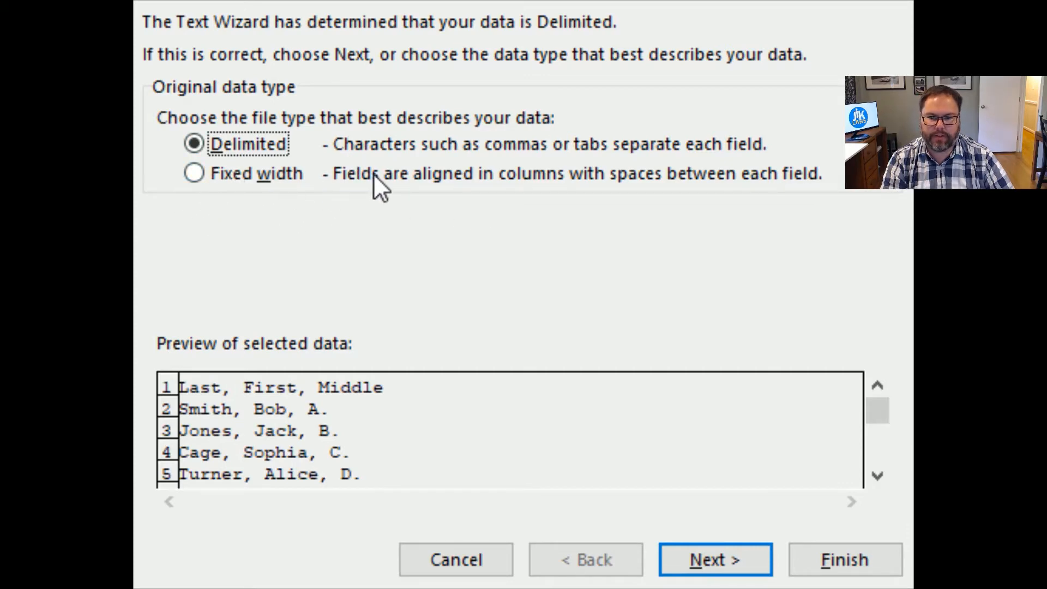
{"action": "left_click", "coordinate": [194, 173]}
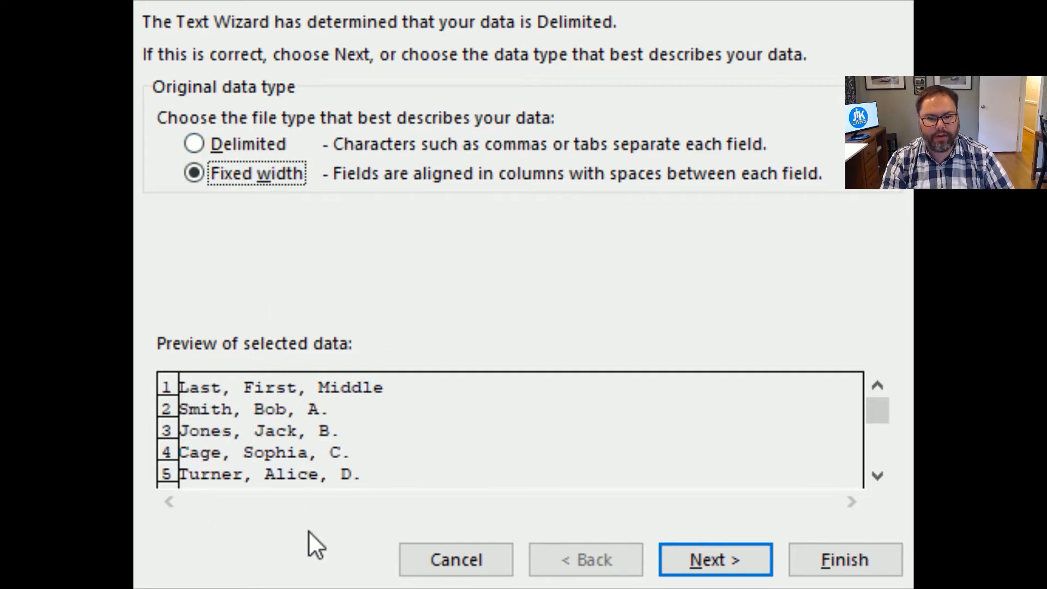
{"action": "left_click", "coordinate": [712, 560]}
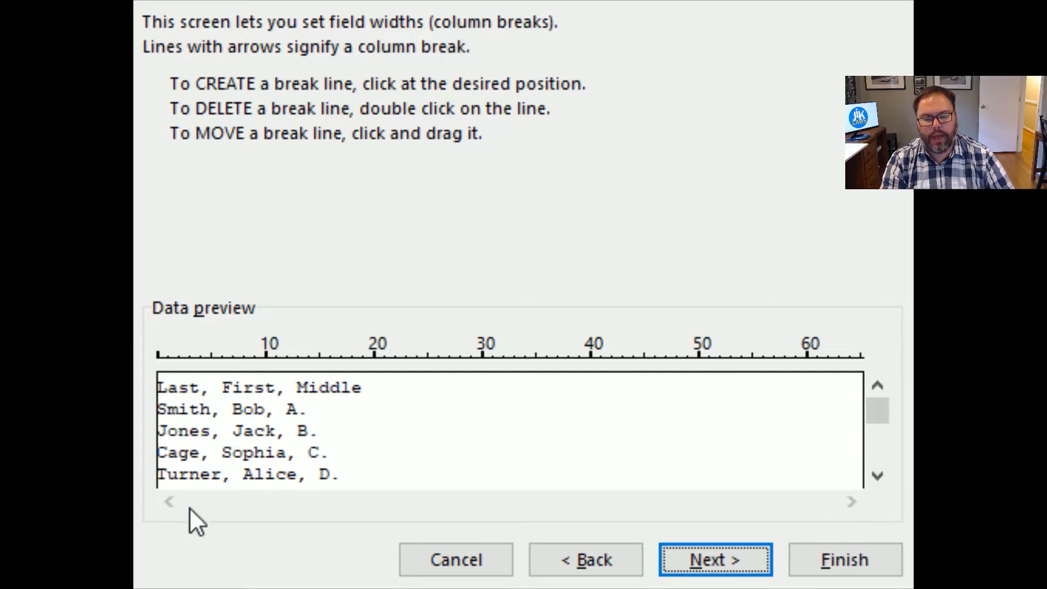
Step: Place column breaks at positions 4, 6, 11 and 13 around the header's commas, and check them against the remaining rows
{"action": "left_click", "coordinate": [209, 357]}
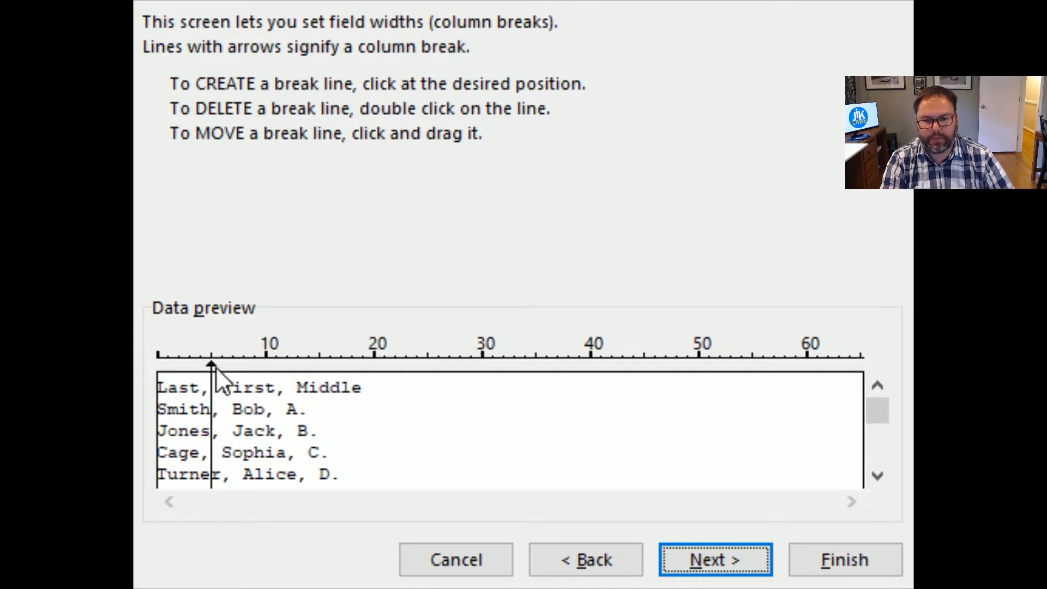
{"action": "left_click_drag", "start_coordinate": [212, 362], "coordinate": [205, 358]}
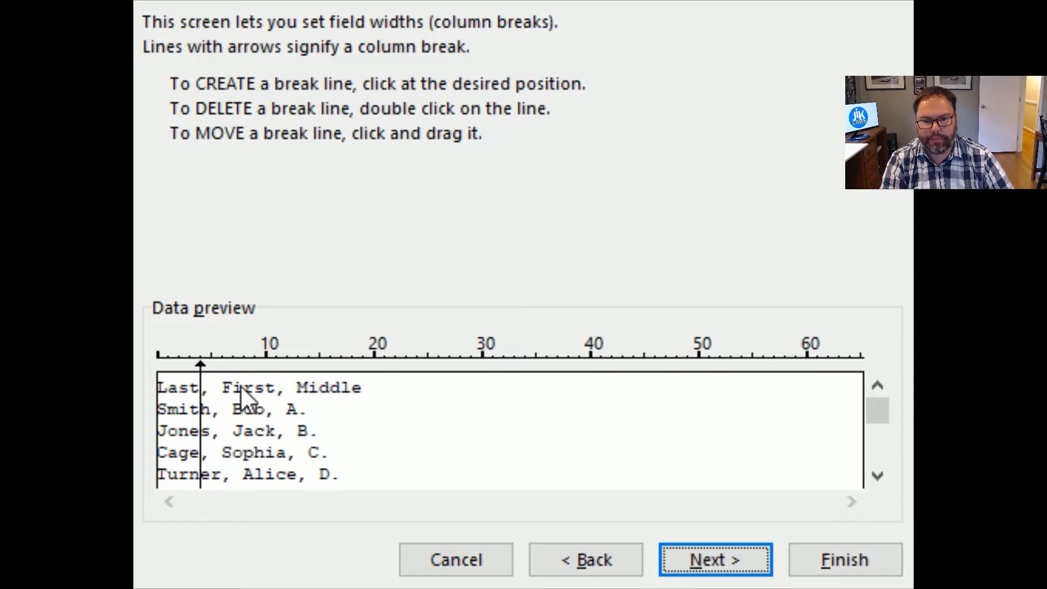
{"action": "left_click", "coordinate": [227, 365]}
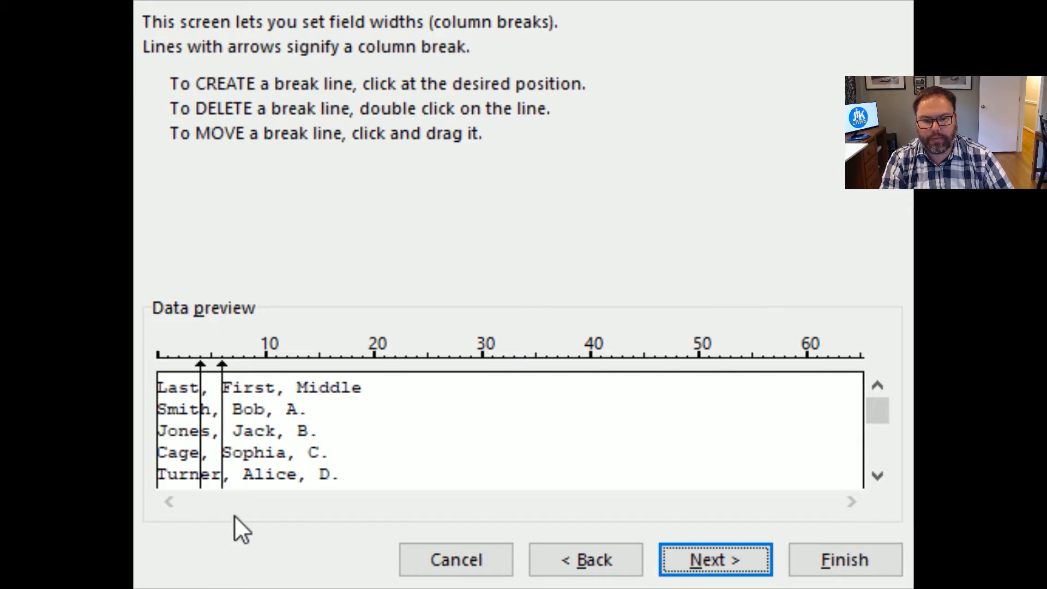
{"action": "left_click_drag", "start_coordinate": [282, 368], "coordinate": [277, 369]}
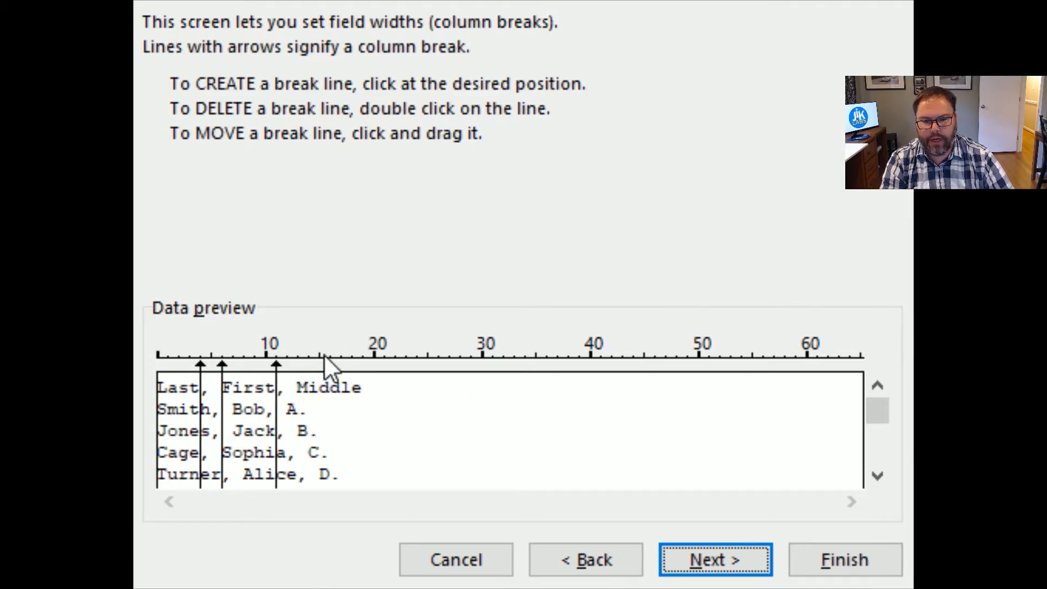
{"action": "left_click", "coordinate": [298, 369]}
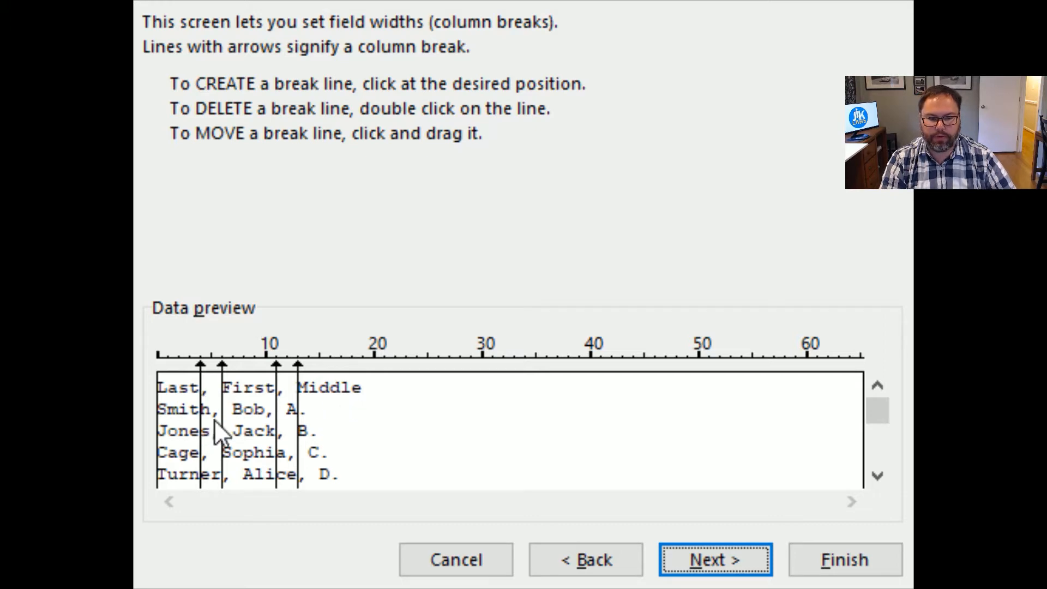
{"action": "left_click", "coordinate": [878, 475]}
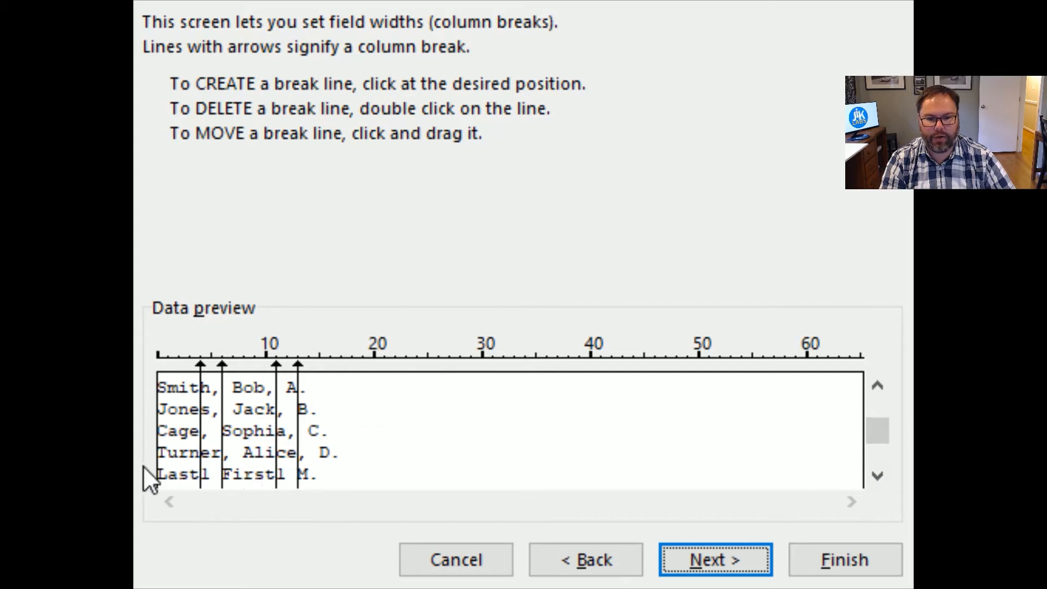
{"action": "left_click", "coordinate": [877, 476]}
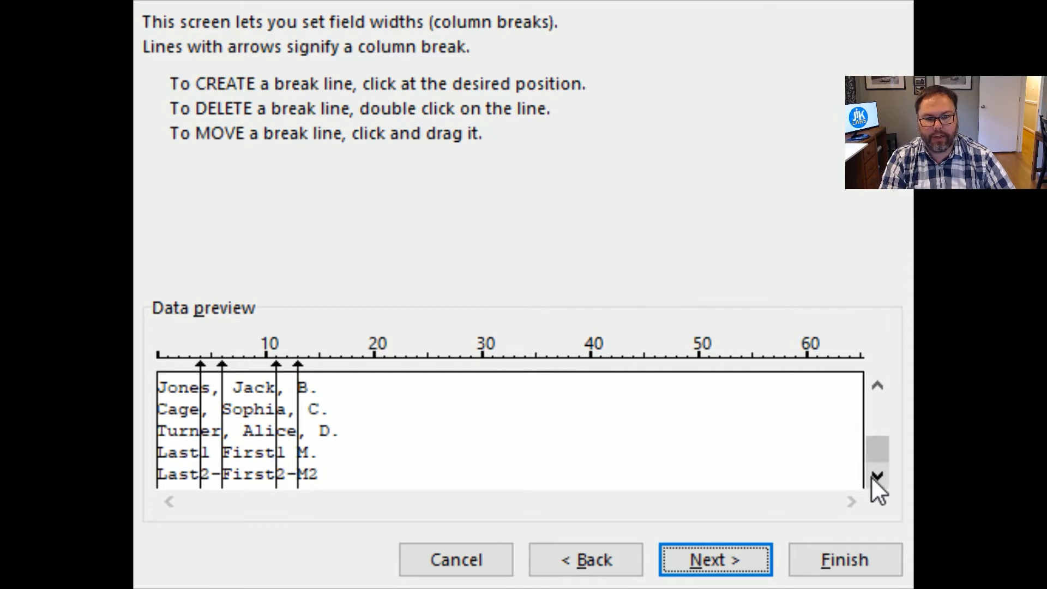
Step: Set the destination of the split data to $B$1 and complete the fixed-width conversion
{"action": "left_click", "coordinate": [722, 567]}
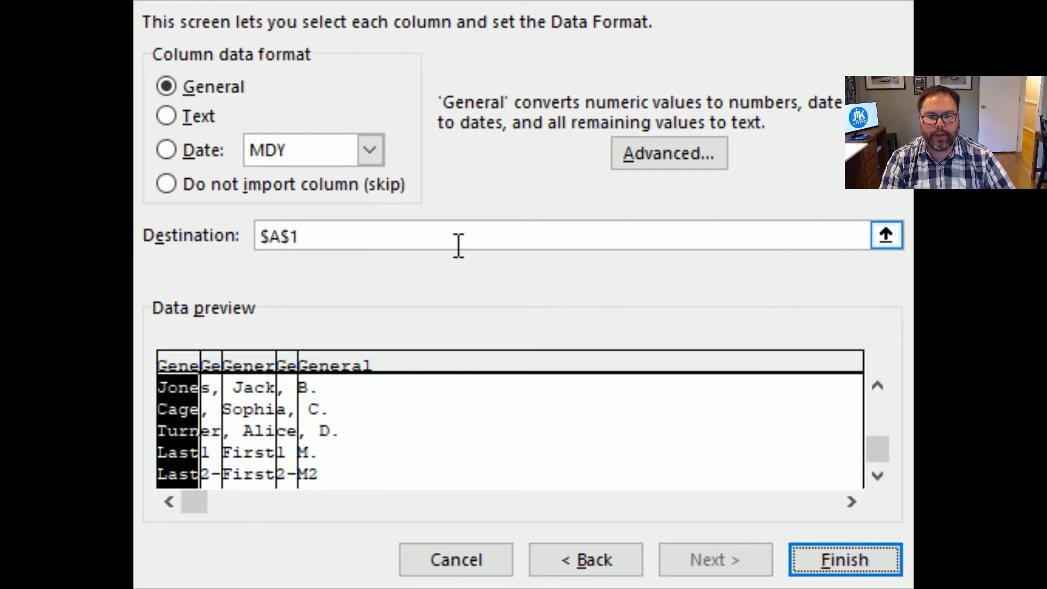
{"action": "left_click", "coordinate": [279, 235]}
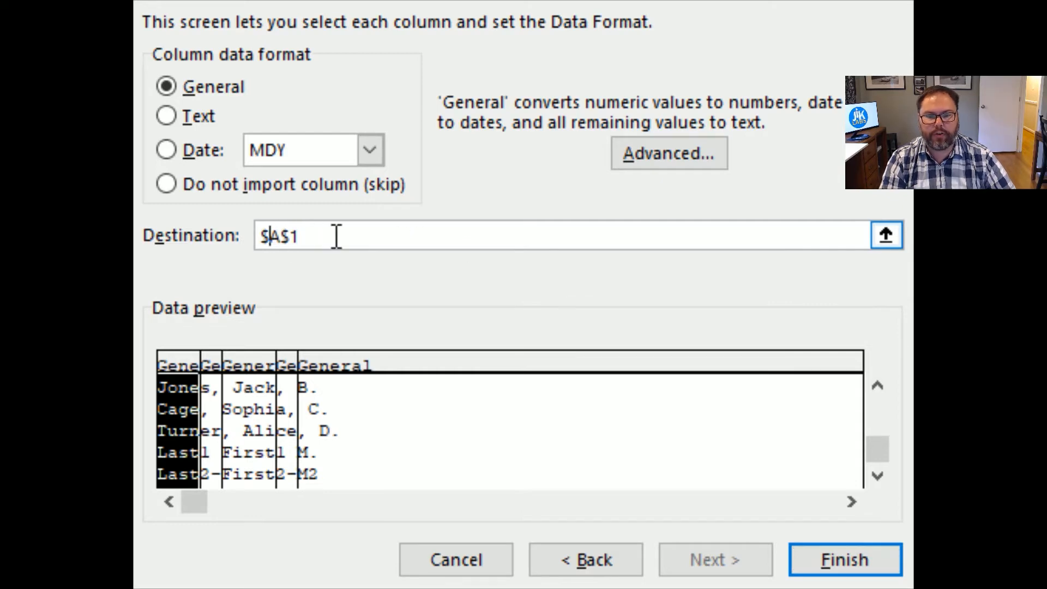
{"action": "key", "text": "Delete"}
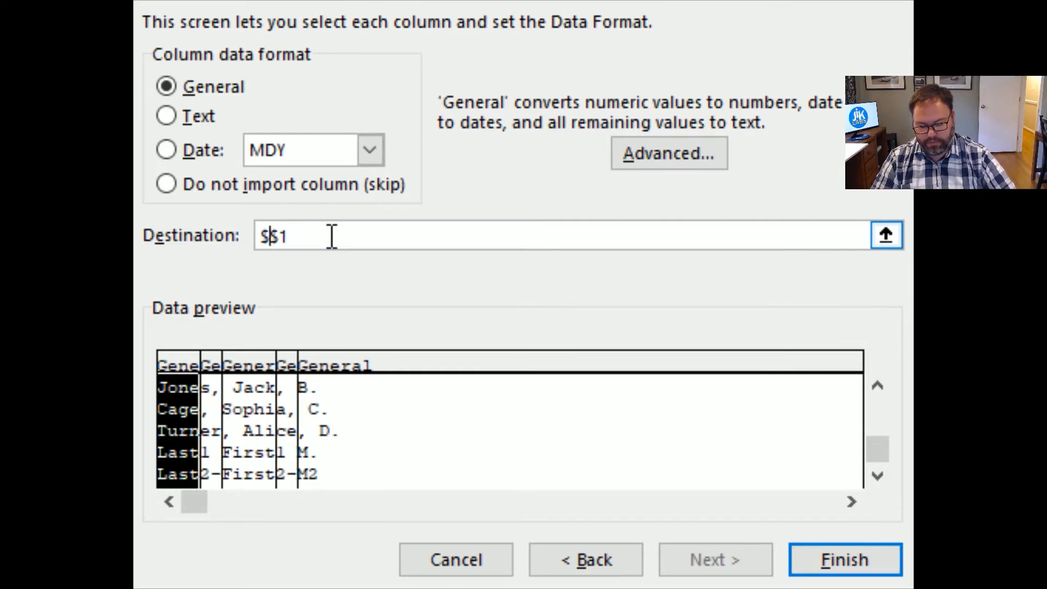
{"action": "type", "text": "B"}
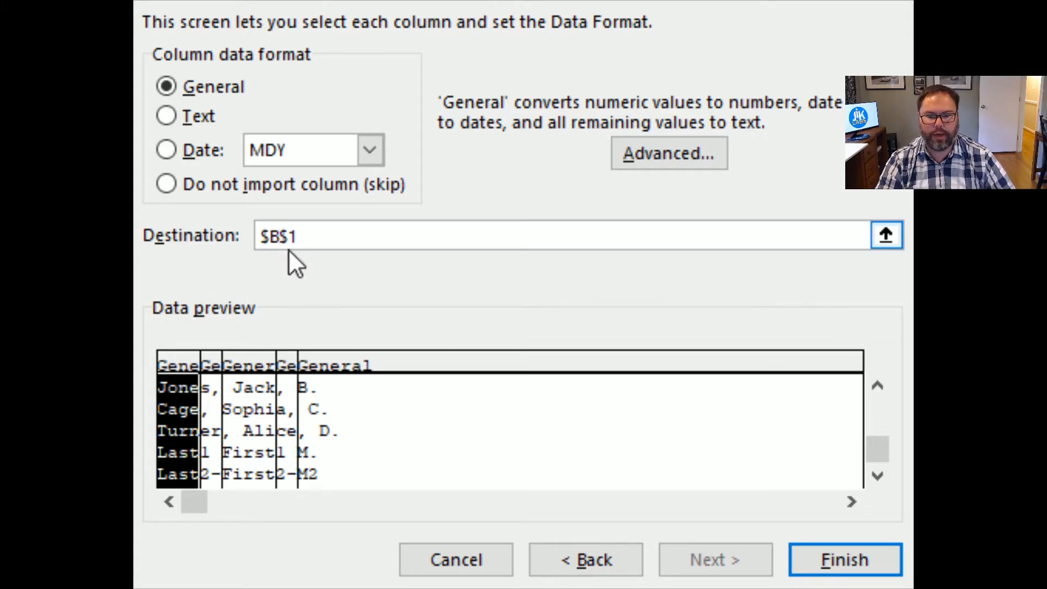
{"action": "left_click", "coordinate": [866, 562]}
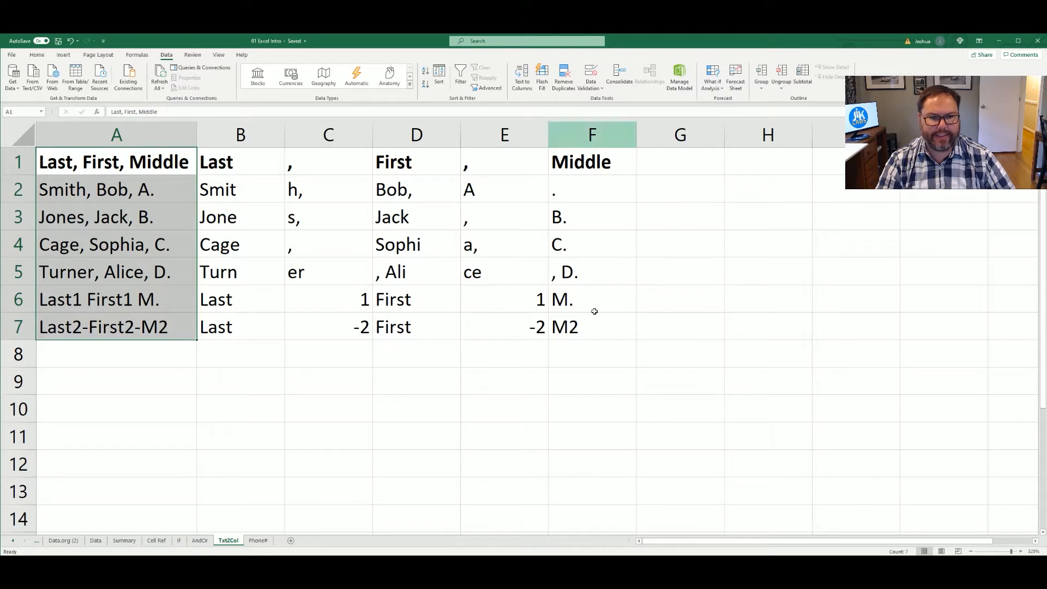
Step: Examine how the names were divided across columns B to F, and undo the fixed-width split
{"action": "left_click", "coordinate": [224, 164]}
{"action": "key", "text": "Right"}
{"action": "key", "text": "Right"}
{"action": "key", "text": "Right"}
{"action": "key", "text": "Right"}
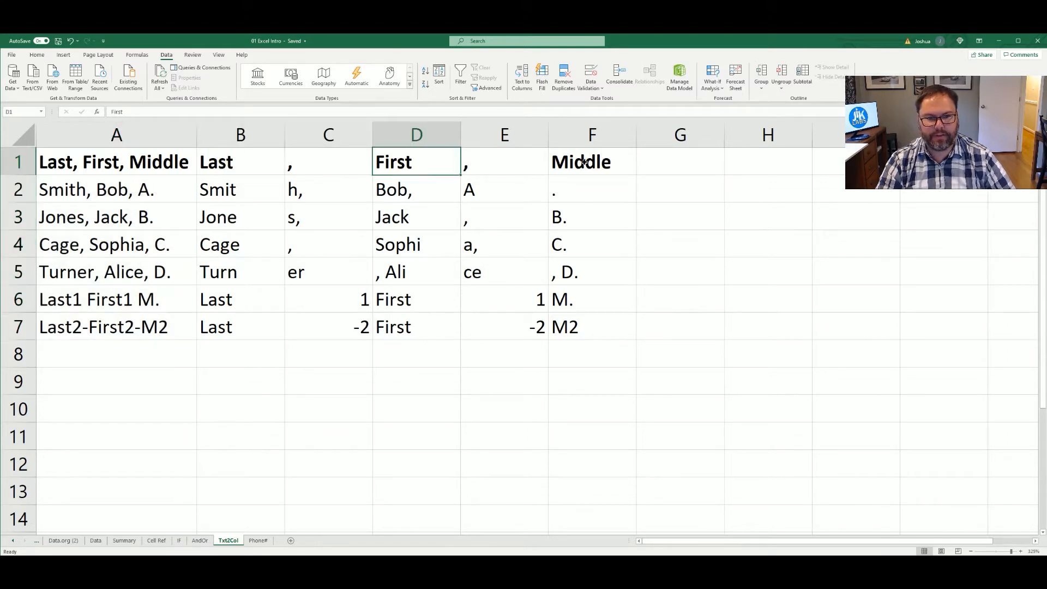
{"action": "left_click_drag", "start_coordinate": [299, 161], "coordinate": [316, 327]}
{"action": "left_click_drag", "start_coordinate": [479, 161], "coordinate": [477, 331]}
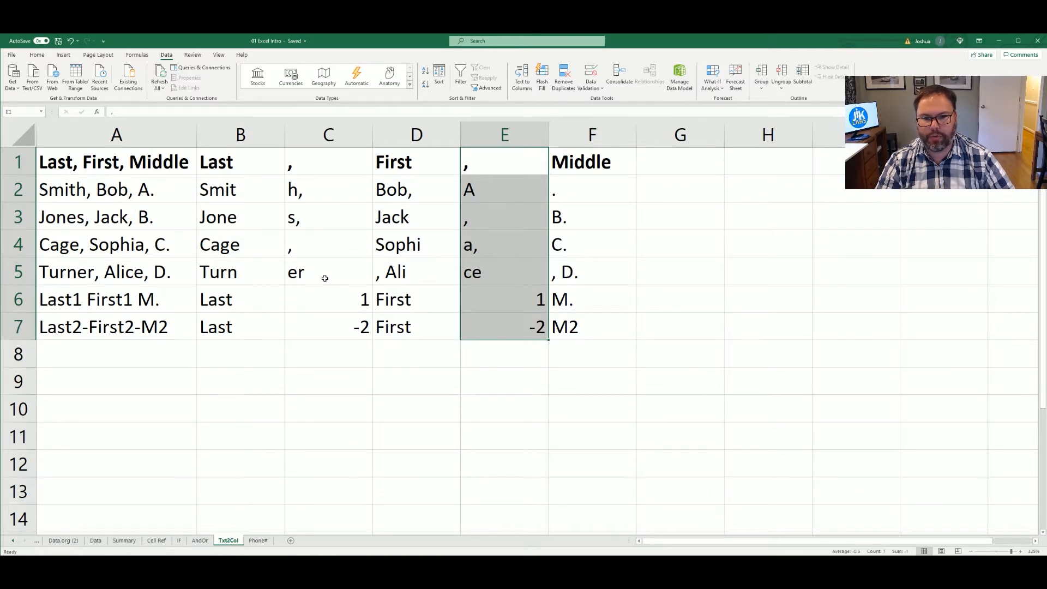
{"action": "left_click", "coordinate": [226, 271]}
{"action": "left_click", "coordinate": [289, 271]}
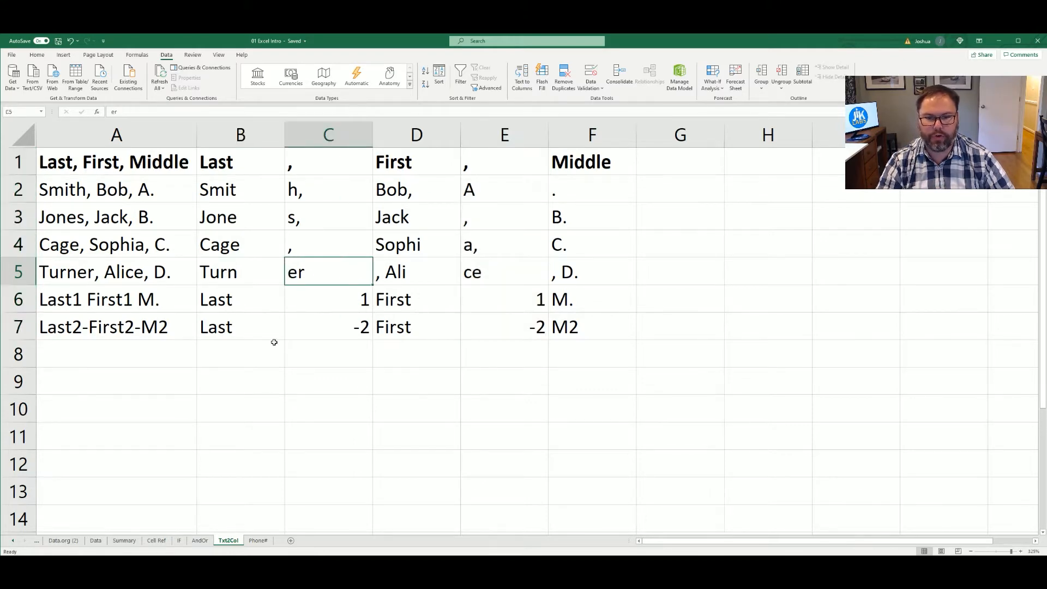
{"action": "left_click_drag", "start_coordinate": [401, 272], "coordinate": [466, 270]}
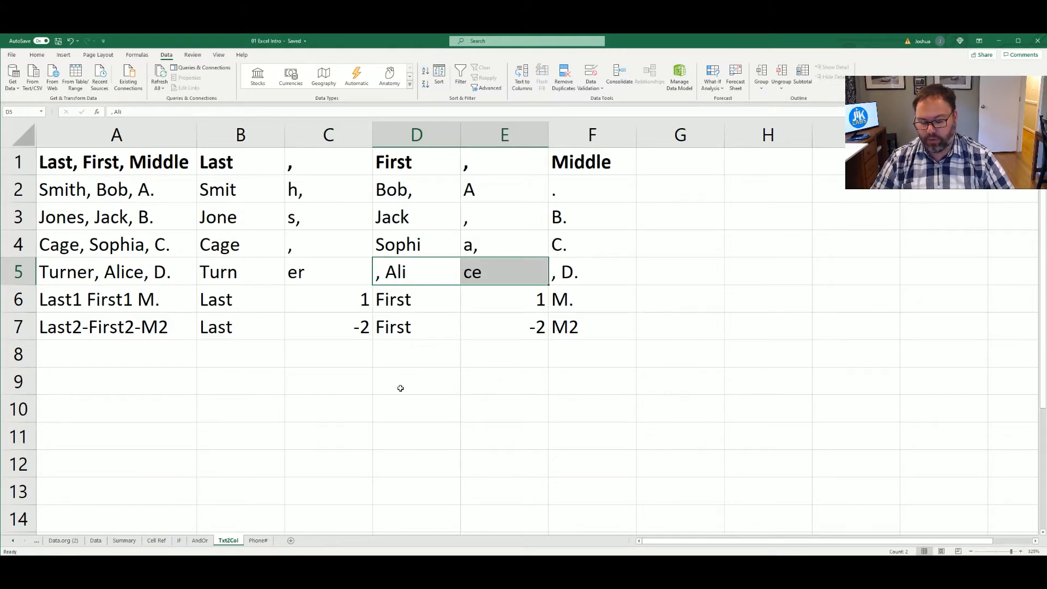
{"action": "key", "text": "ctrl+z"}
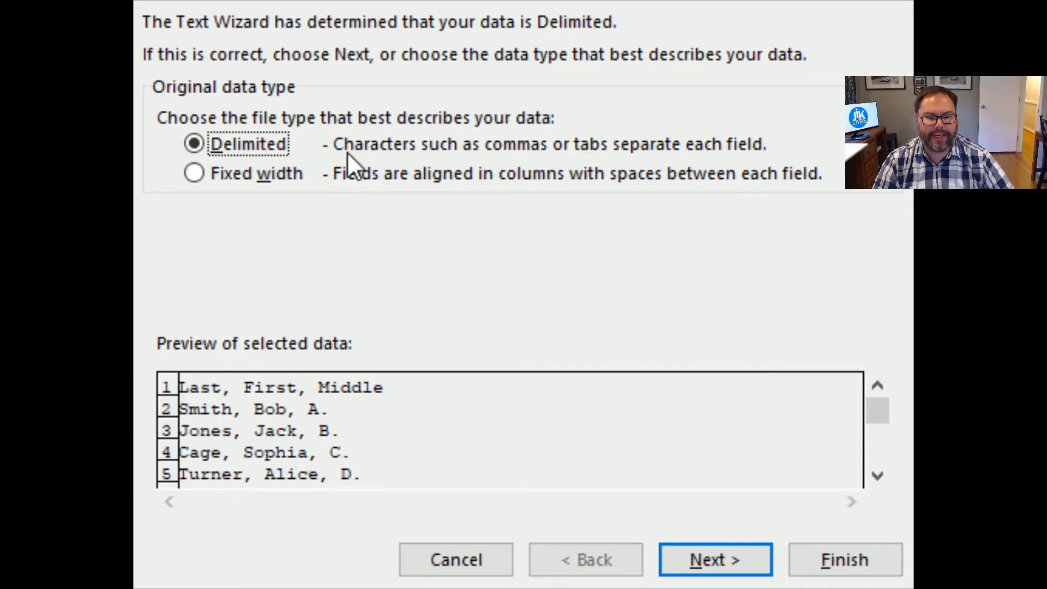
Step: Split the names as Delimited data with Comma and Space as delimiters, treating consecutive delimiters as one
{"action": "left_click", "coordinate": [742, 565]}
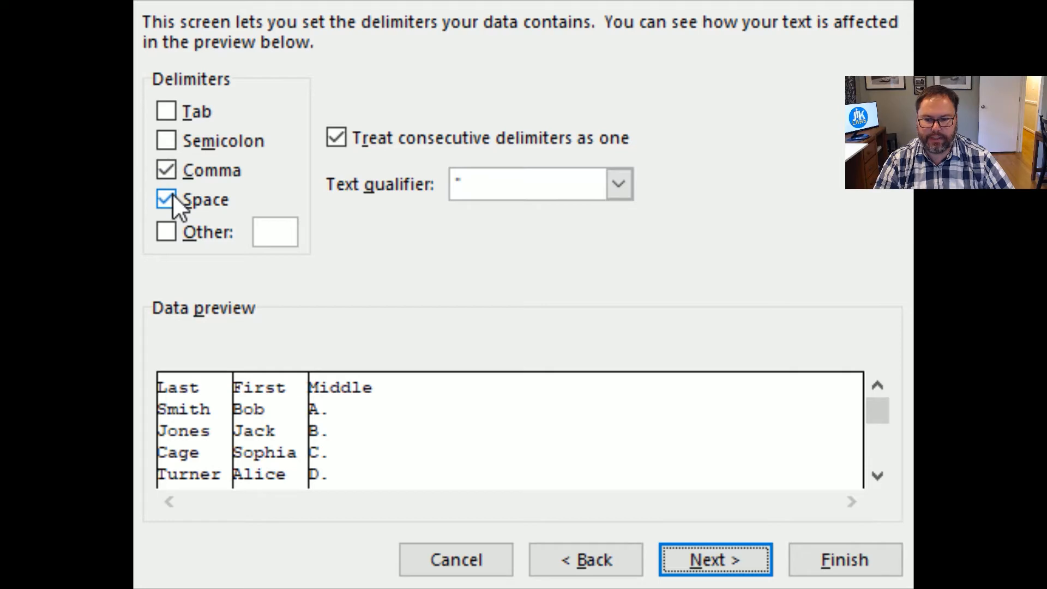
{"action": "scroll", "coordinate": [201, 472], "scroll_direction": "down", "scroll_amount": 1}
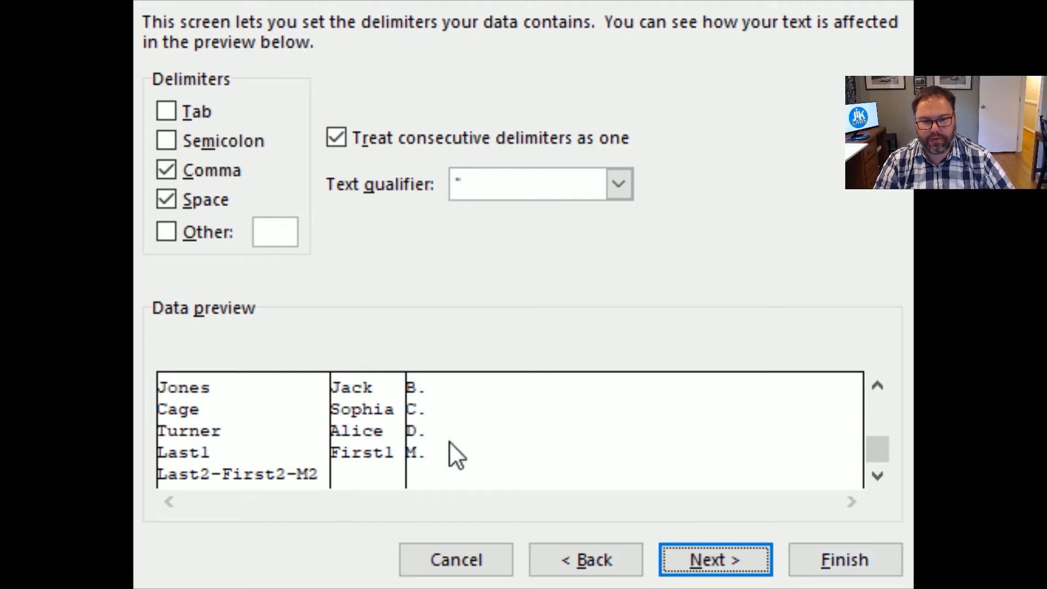
{"action": "left_click", "coordinate": [334, 138]}
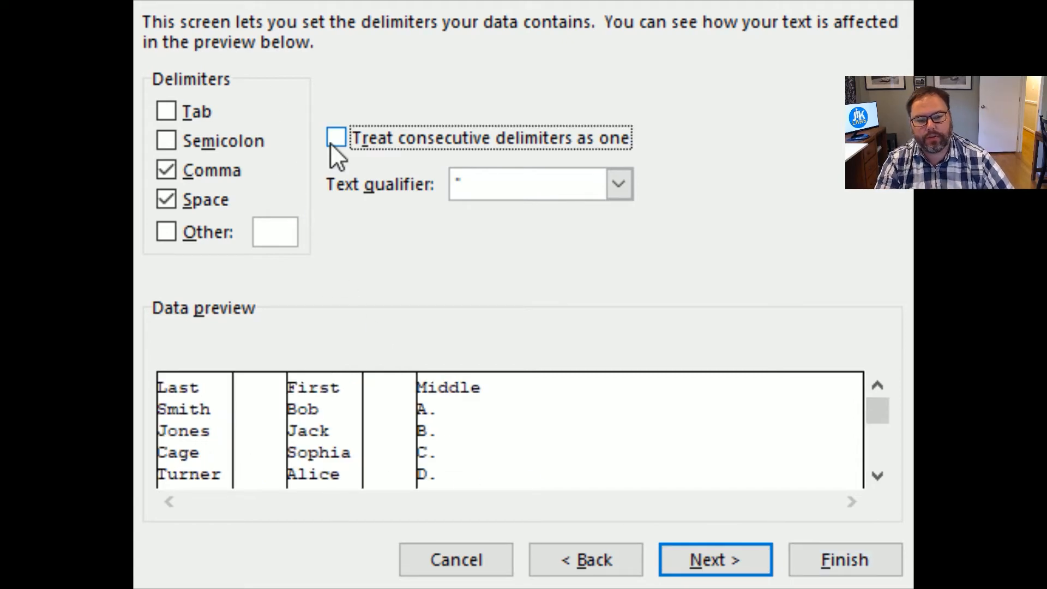
{"action": "left_click", "coordinate": [331, 140]}
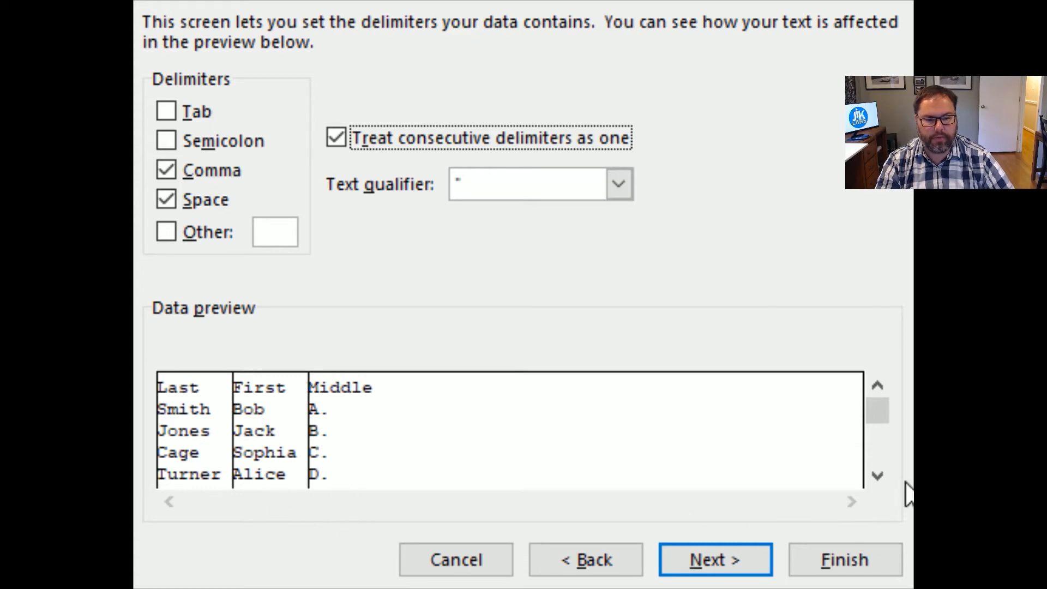
Step: Check the remaining preview rows and add a hyphen (-) as the Other delimiter
{"action": "left_click", "coordinate": [876, 476]}
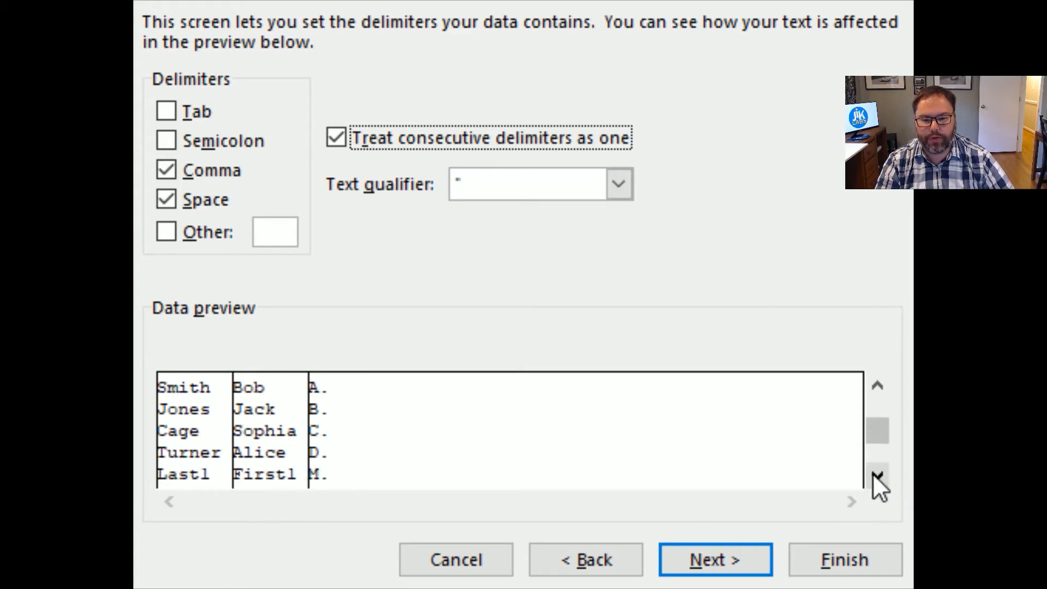
{"action": "left_click", "coordinate": [875, 476]}
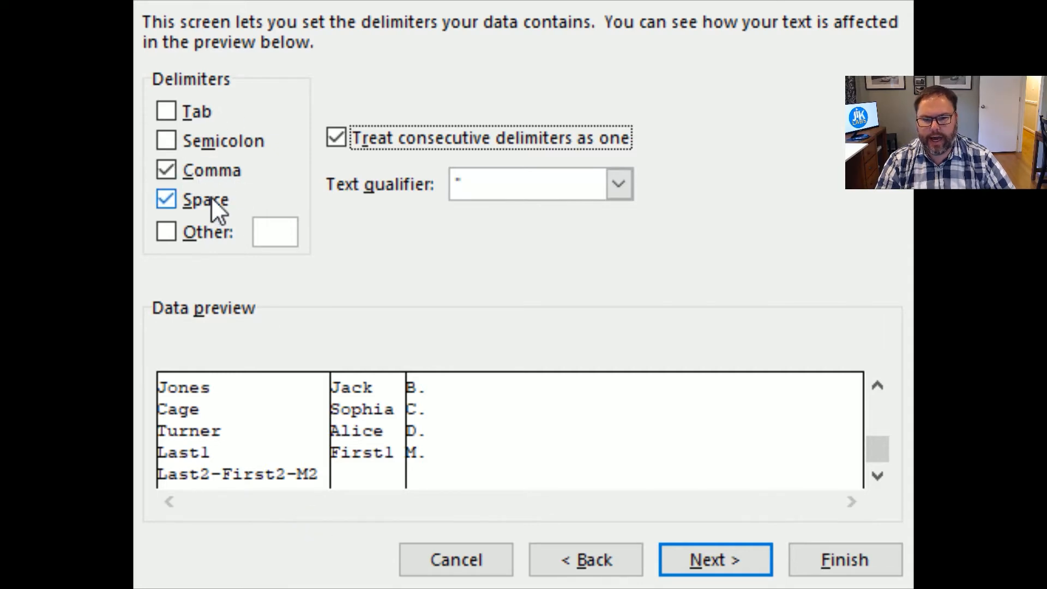
{"action": "left_click", "coordinate": [168, 232]}
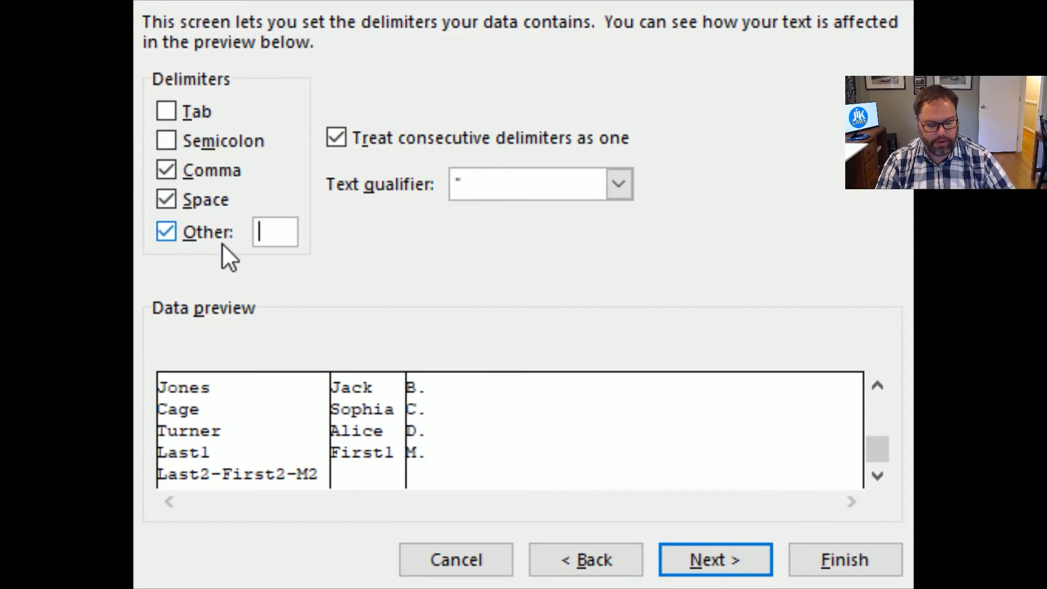
{"action": "type", "text": "-"}
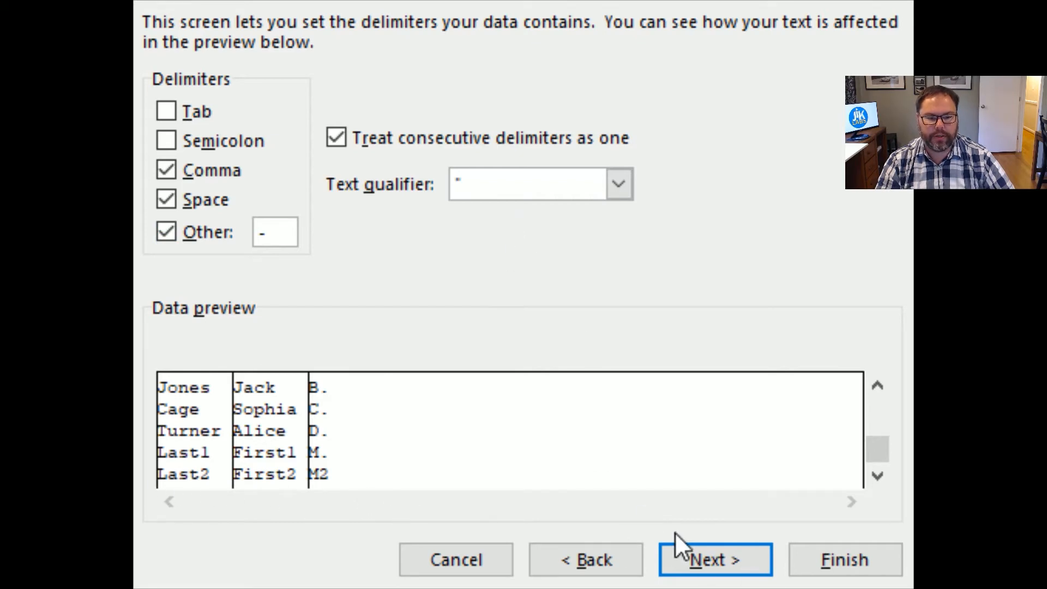
Step: Set the destination of the delimited split to $B$1 with General column format and complete the conversion
{"action": "left_click", "coordinate": [692, 548]}
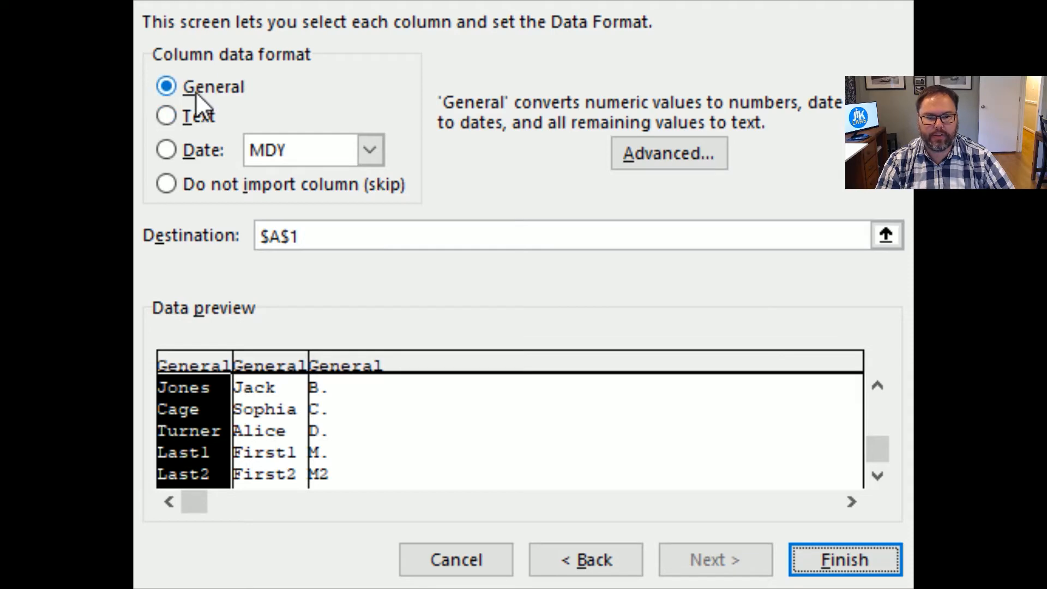
{"action": "left_click", "coordinate": [282, 236]}
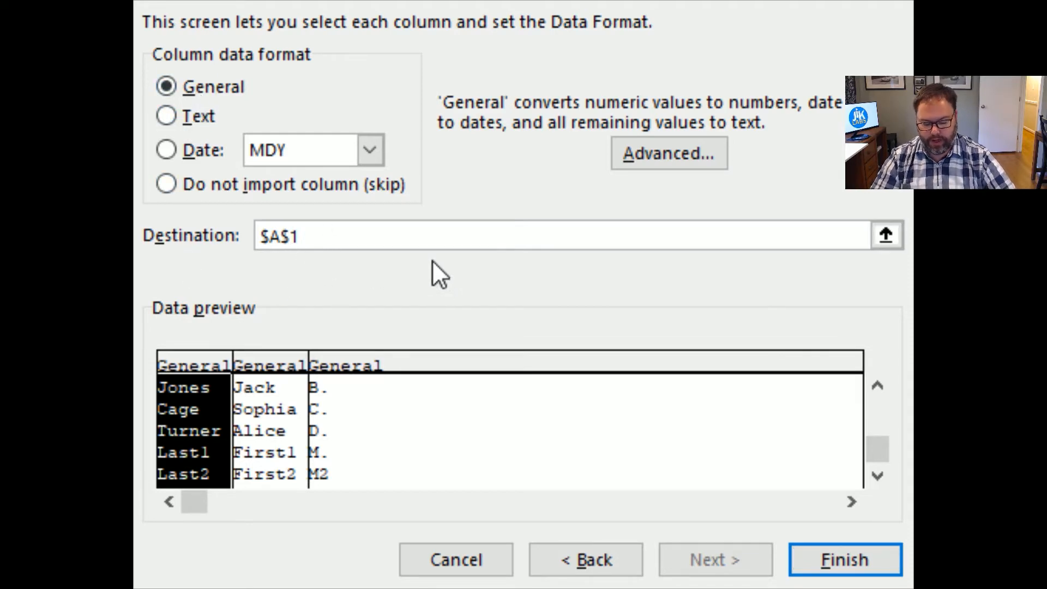
{"action": "key", "text": "BackSpace"}
{"action": "type", "text": "B"}
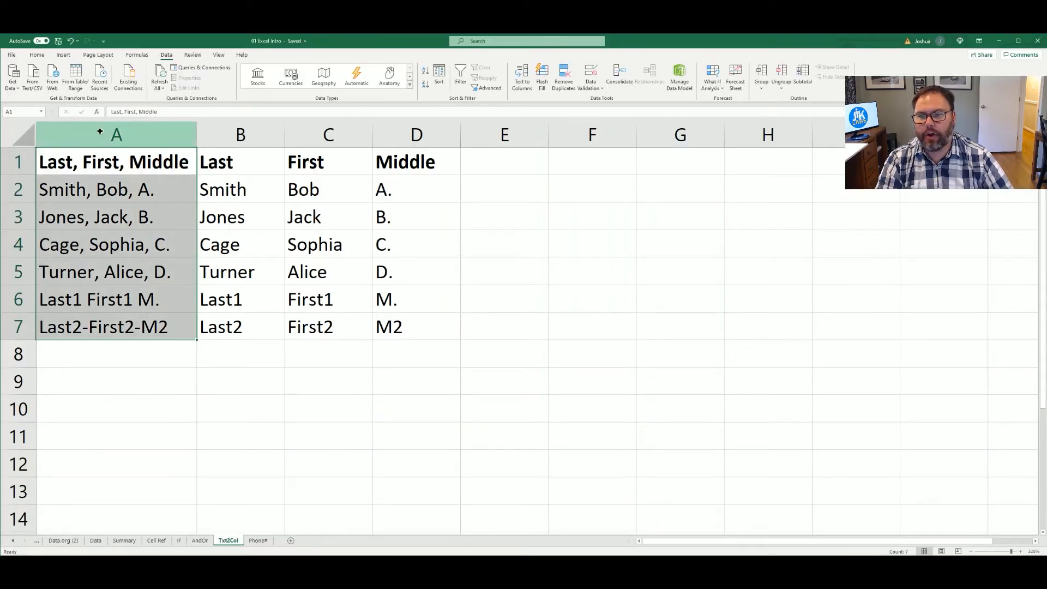
Step: Compare the comma-, space- and hyphen-separated names in column A with the split results in columns B to D
{"action": "key", "text": "ctrl+space"}
{"action": "left_click", "coordinate": [94, 301]}
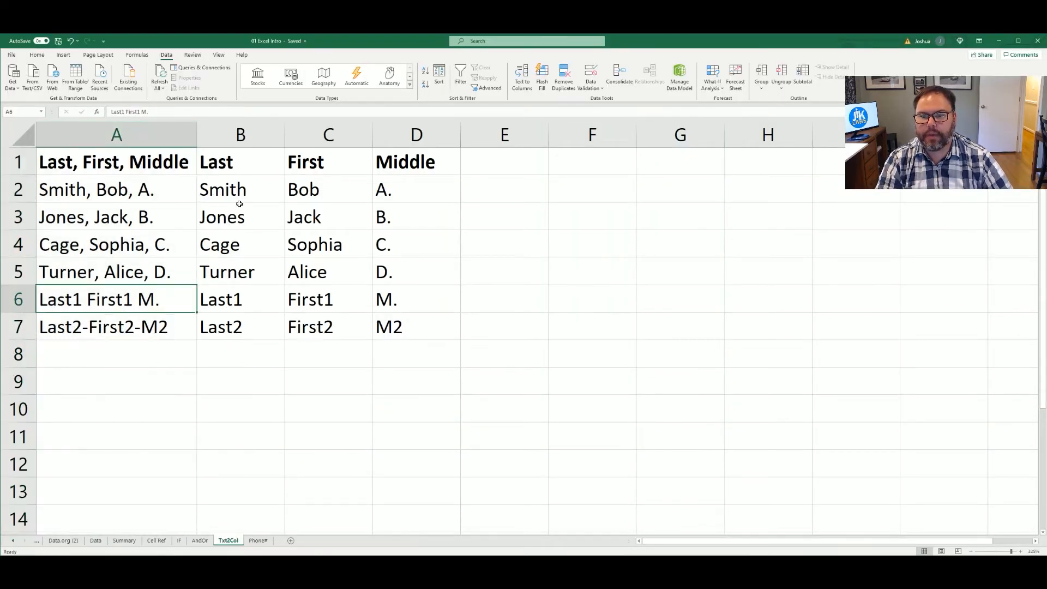
{"action": "left_click", "coordinate": [244, 135]}
{"action": "left_click_drag", "start_coordinate": [314, 135], "coordinate": [416, 135]}
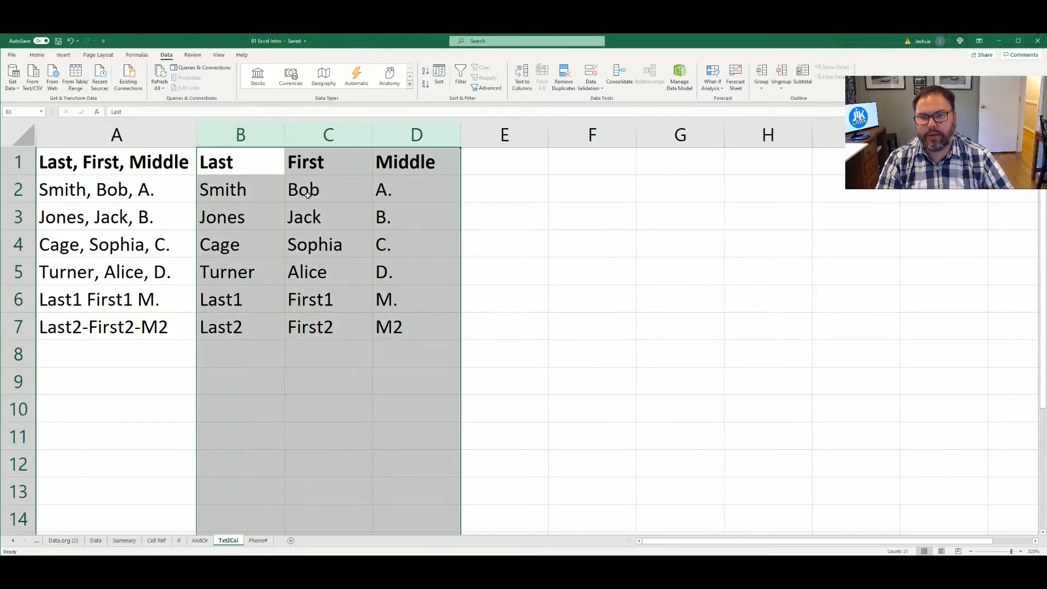
{"action": "left_click", "coordinate": [440, 334]}
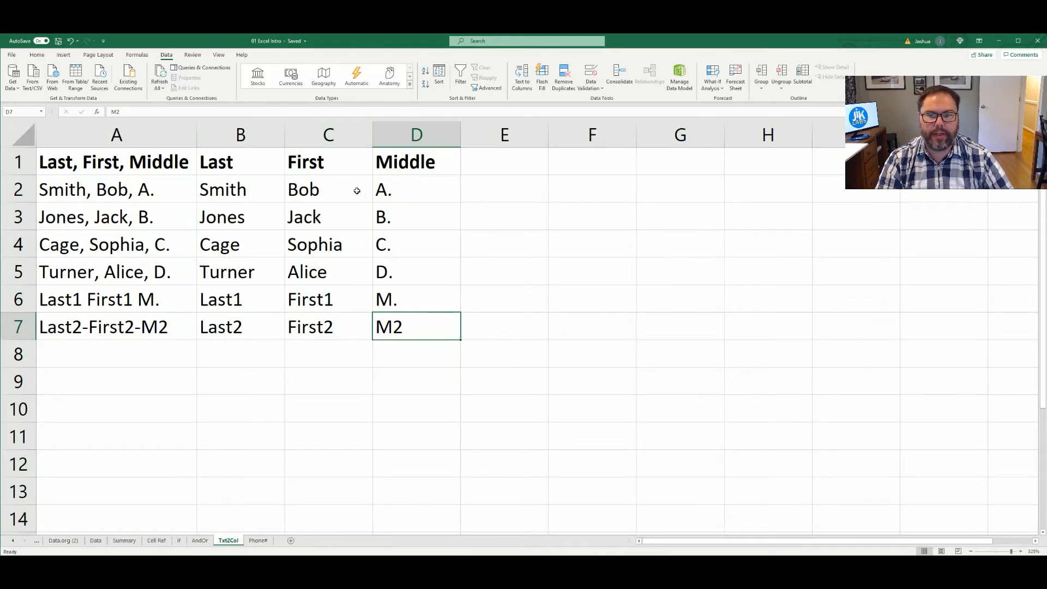
{"action": "left_click", "coordinate": [78, 194]}
{"action": "left_click_drag", "start_coordinate": [79, 238], "coordinate": [80, 271]}
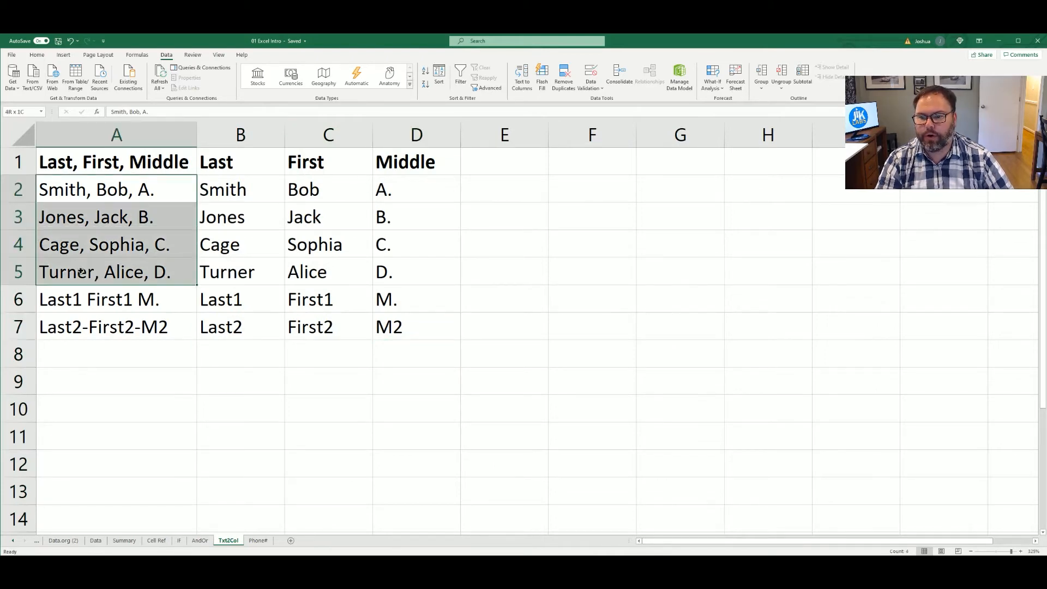
{"action": "left_click", "coordinate": [66, 297]}
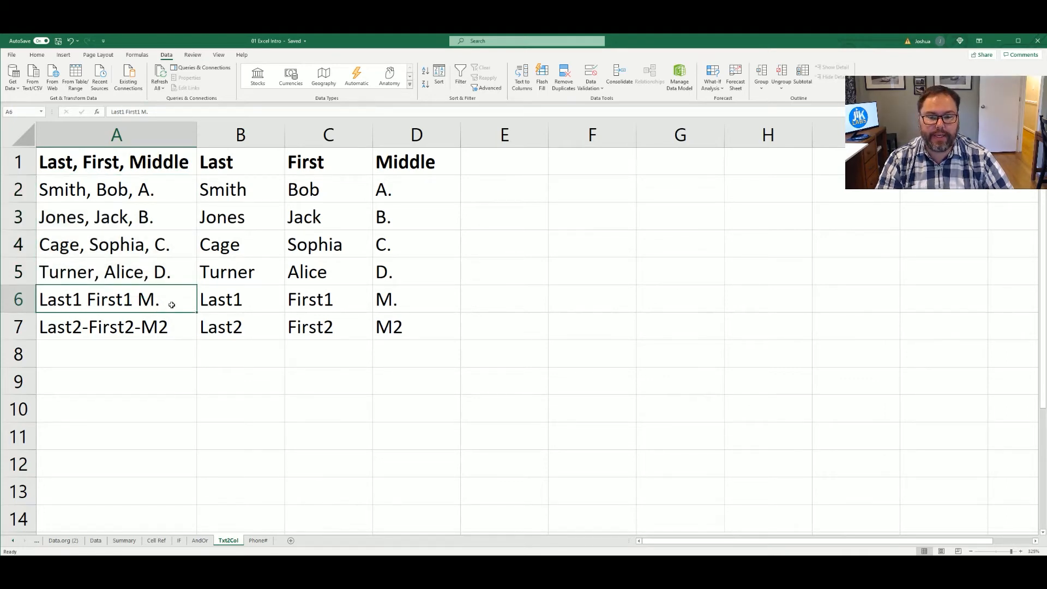
{"action": "left_click", "coordinate": [61, 326]}
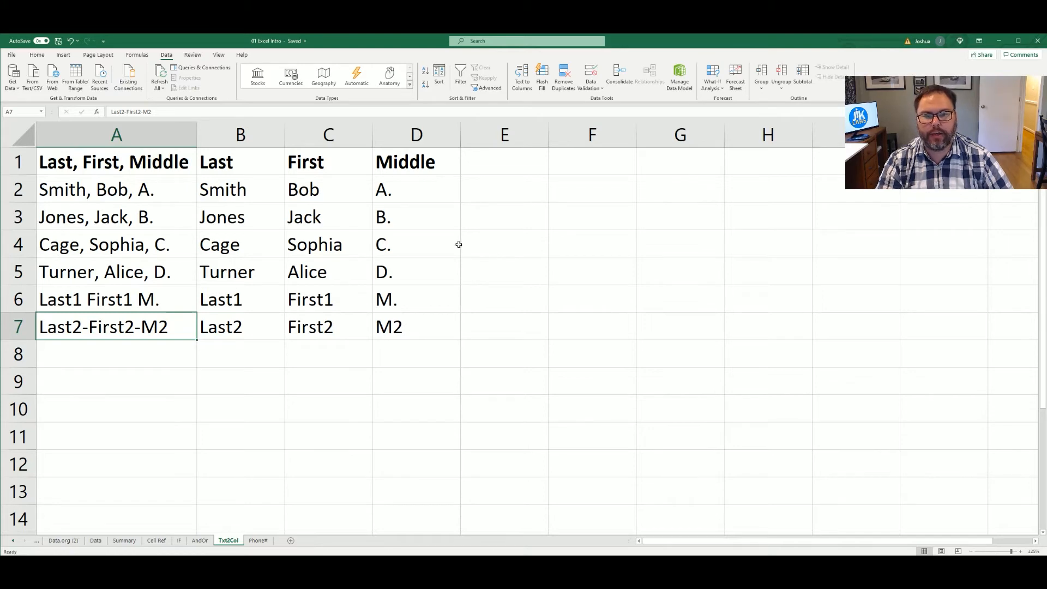
Step: Run Text to Columns again on A1:A7 as Delimited, keeping comma, space and hyphen as delimiters, and check the remaining preview rows
{"action": "left_click_drag", "start_coordinate": [79, 158], "coordinate": [82, 317]}
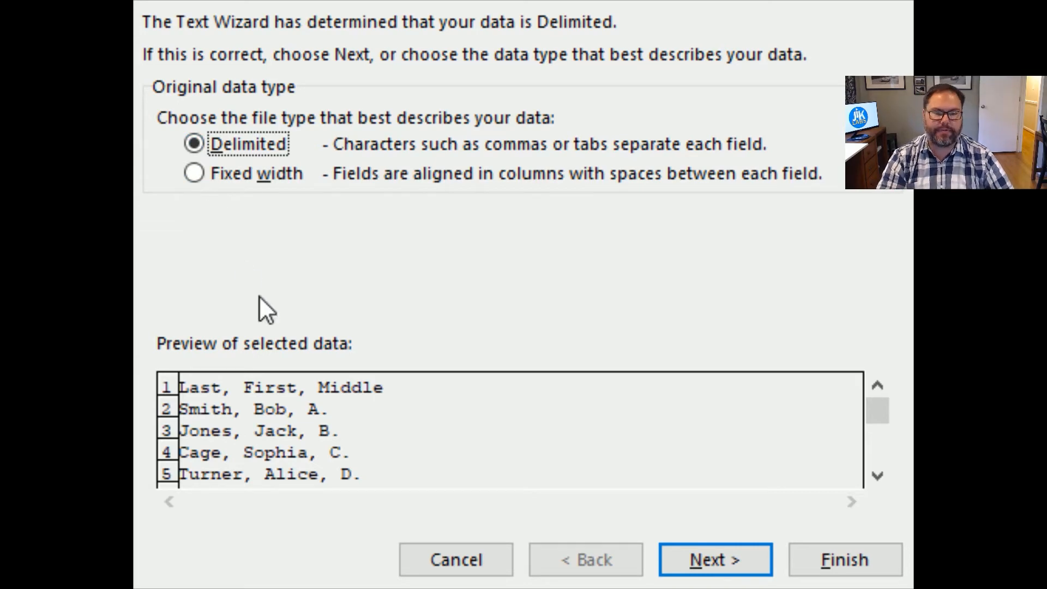
{"action": "left_click", "coordinate": [677, 560]}
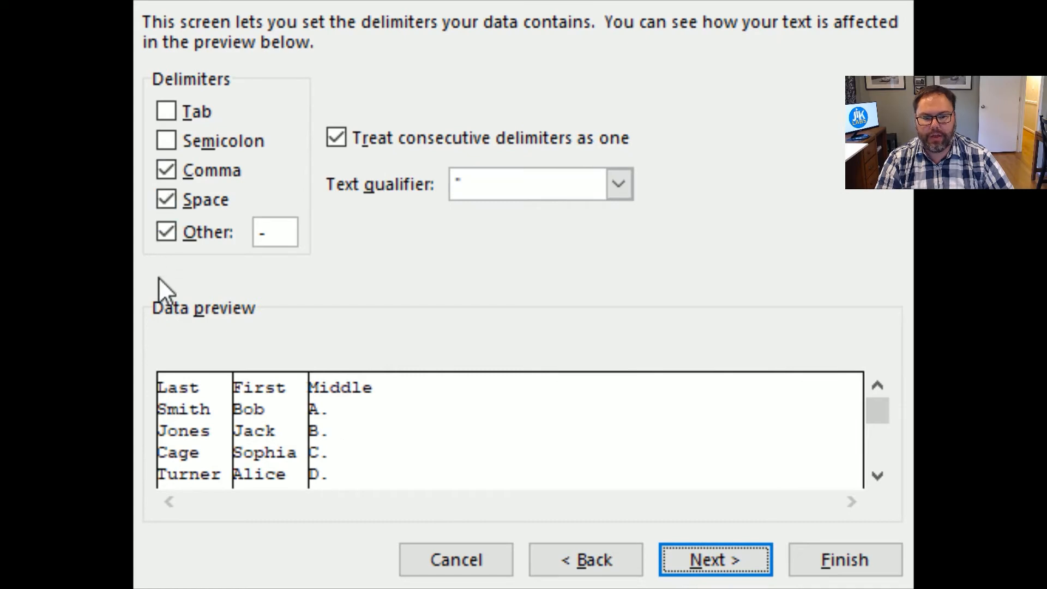
{"action": "left_click", "coordinate": [878, 460]}
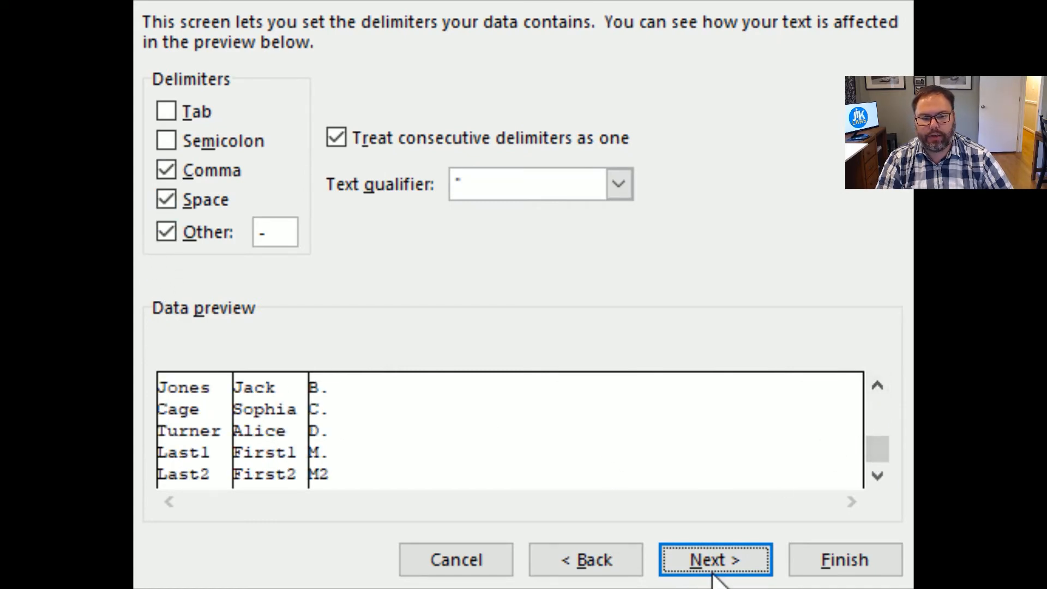
{"action": "left_click", "coordinate": [727, 558]}
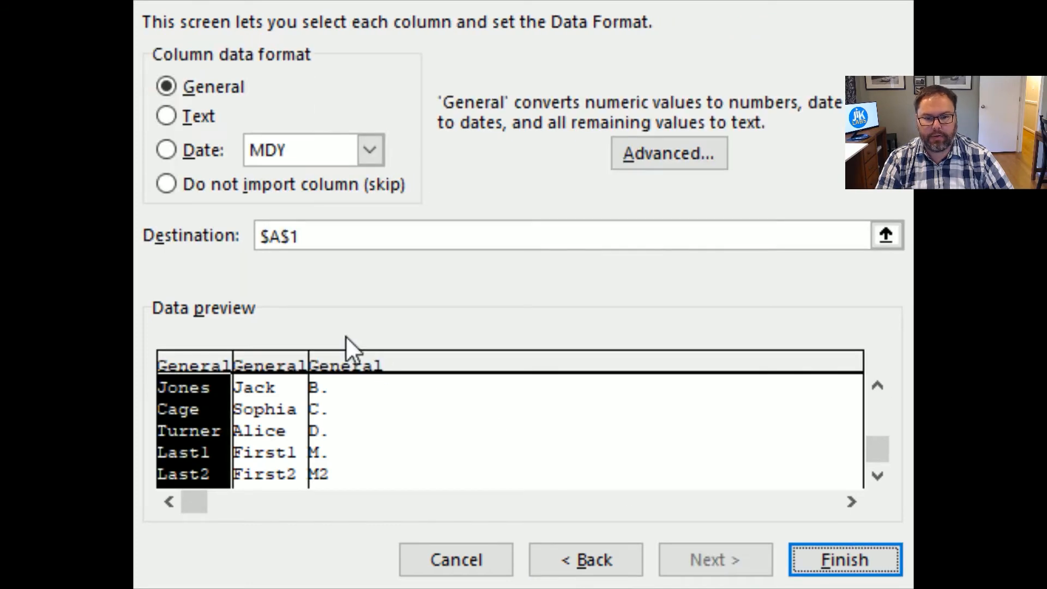
Step: Set the destination to $B$1 and finish the split, replacing the data already in those cells
{"action": "left_click", "coordinate": [288, 236]}
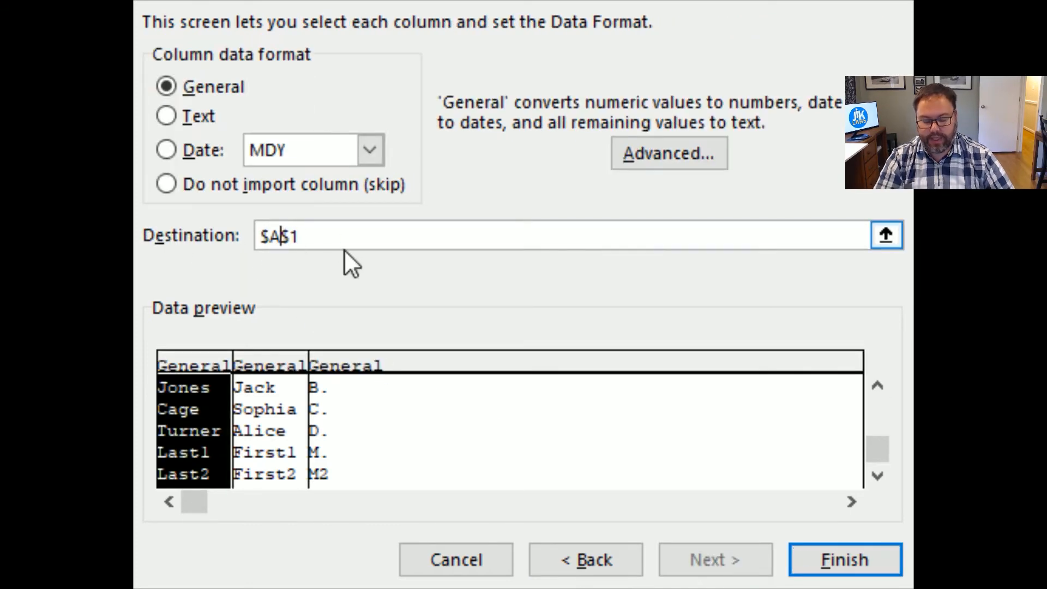
{"action": "key", "text": "BackSpace"}
{"action": "type", "text": "B"}
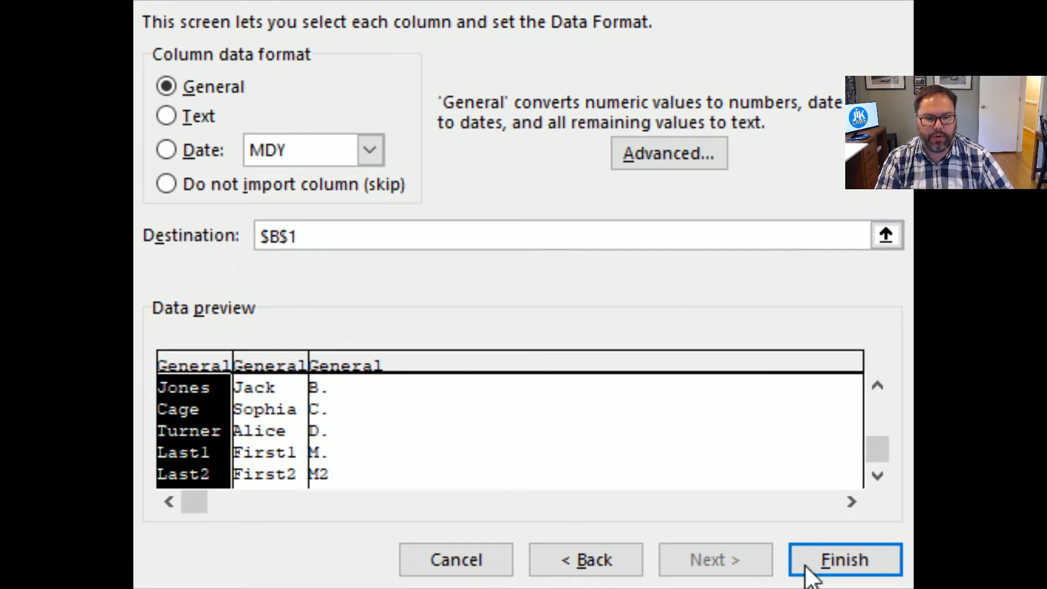
{"action": "left_click", "coordinate": [869, 554]}
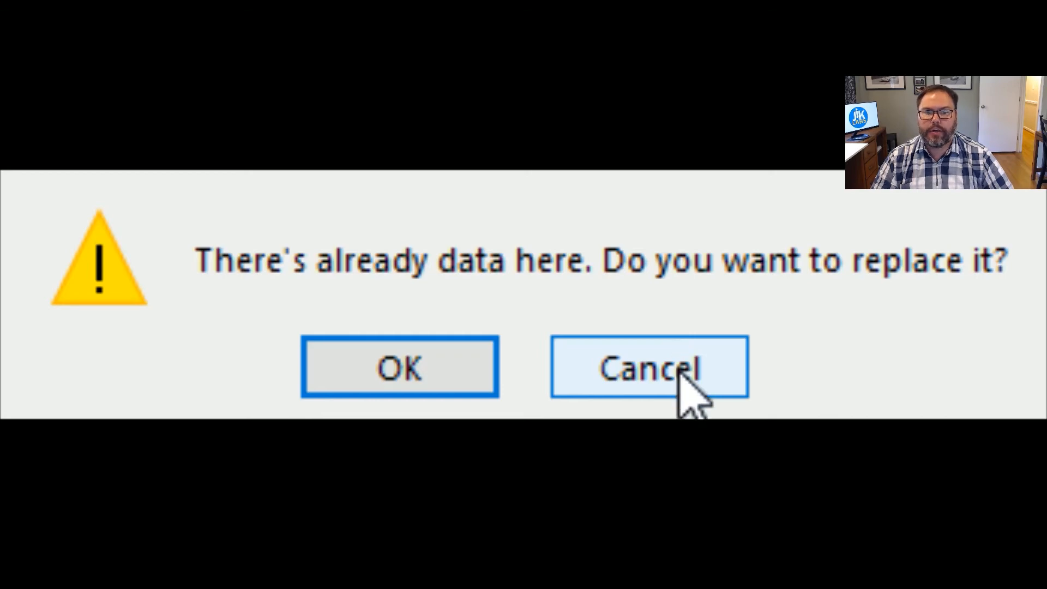
{"action": "left_click", "coordinate": [377, 371]}
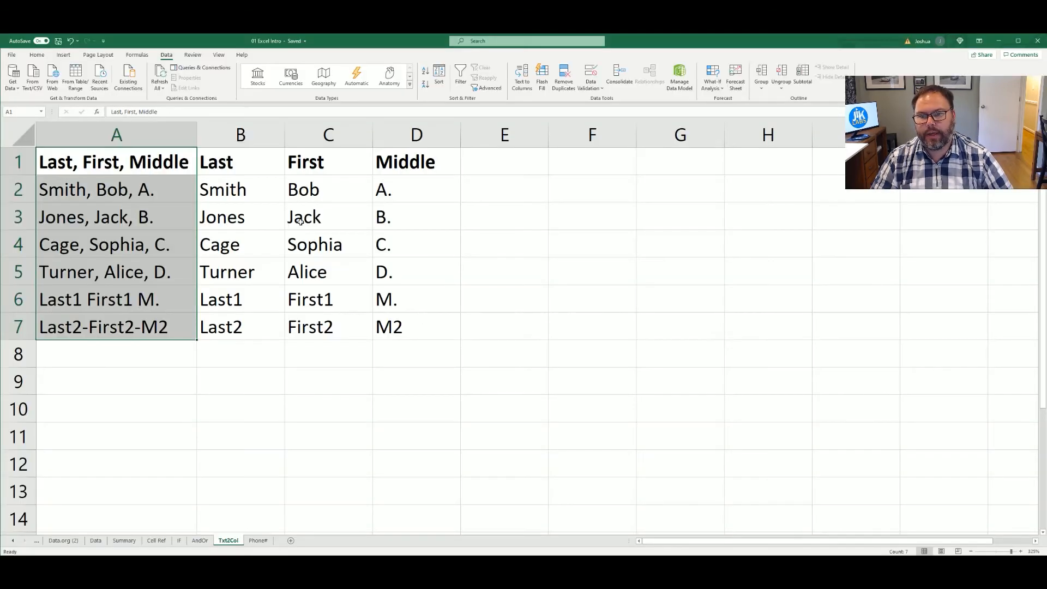
Step: Review the Last, First and Middle columns B to D against the original names in A2:A7
{"action": "left_click", "coordinate": [302, 221]}
{"action": "left_click_drag", "start_coordinate": [225, 169], "coordinate": [385, 325]}
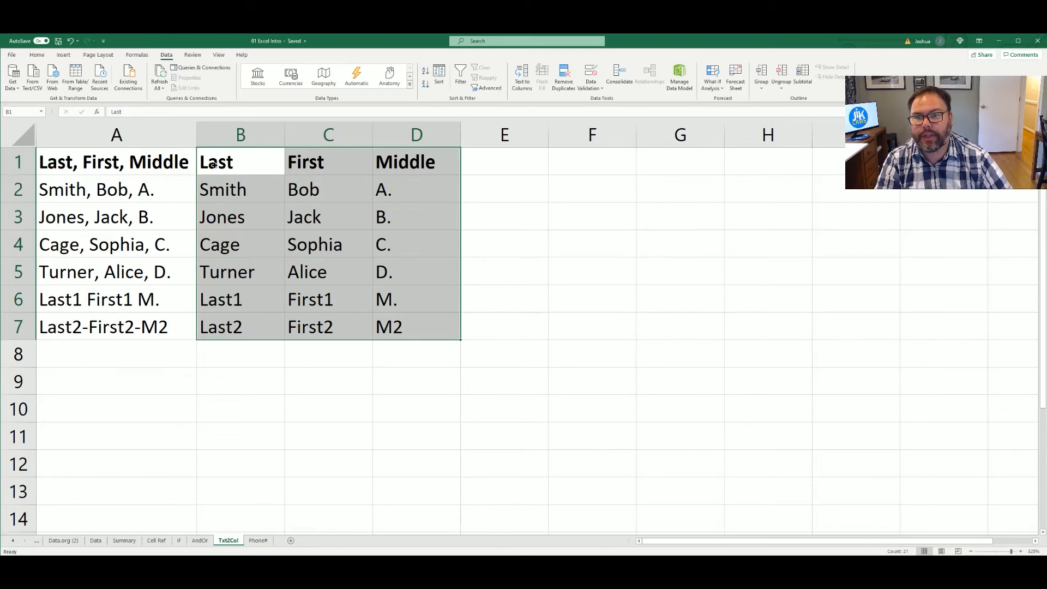
{"action": "left_click", "coordinate": [214, 166]}
{"action": "left_click_drag", "start_coordinate": [240, 135], "coordinate": [416, 135]}
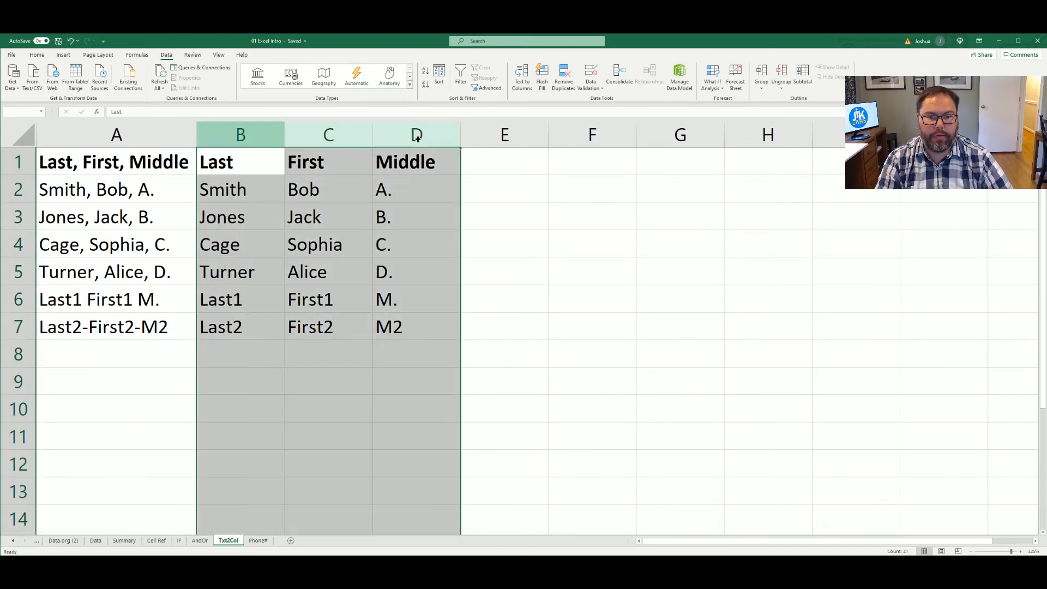
{"action": "left_click_drag", "start_coordinate": [411, 193], "coordinate": [381, 162]}
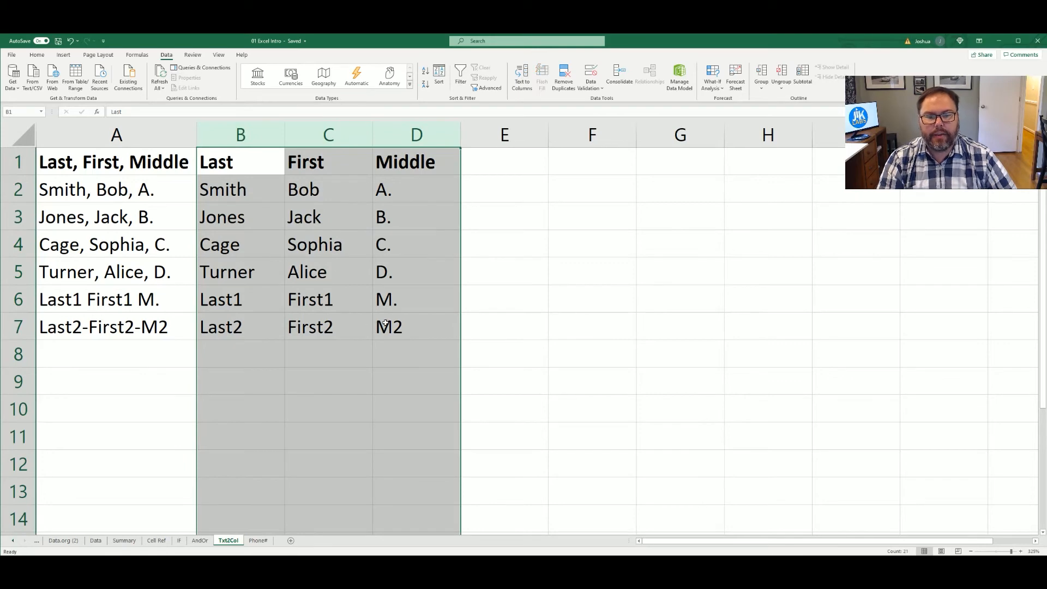
{"action": "left_click_drag", "start_coordinate": [385, 323], "coordinate": [229, 162]}
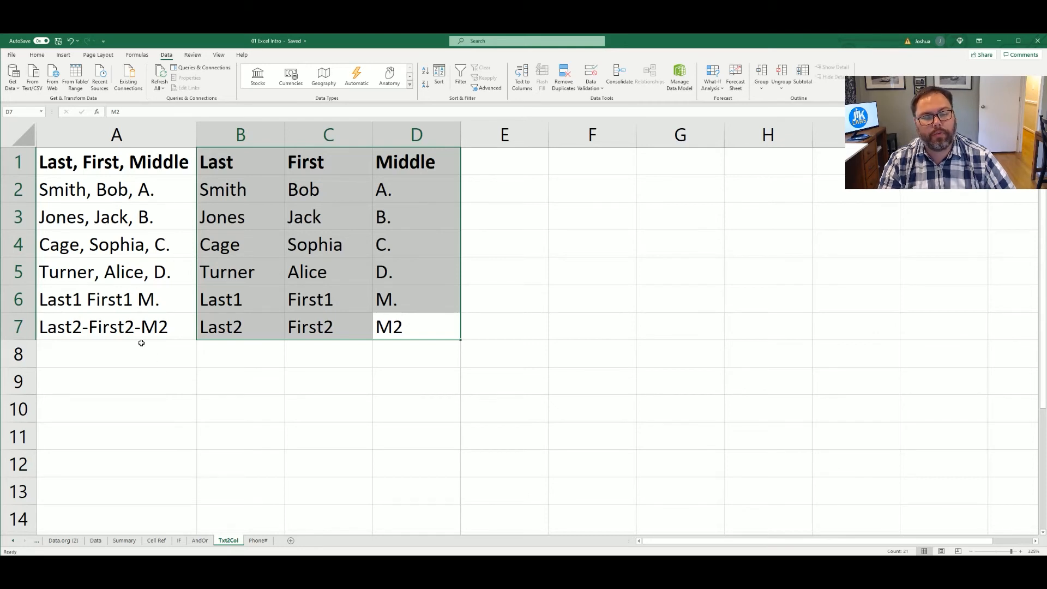
{"action": "left_click_drag", "start_coordinate": [75, 189], "coordinate": [83, 326]}
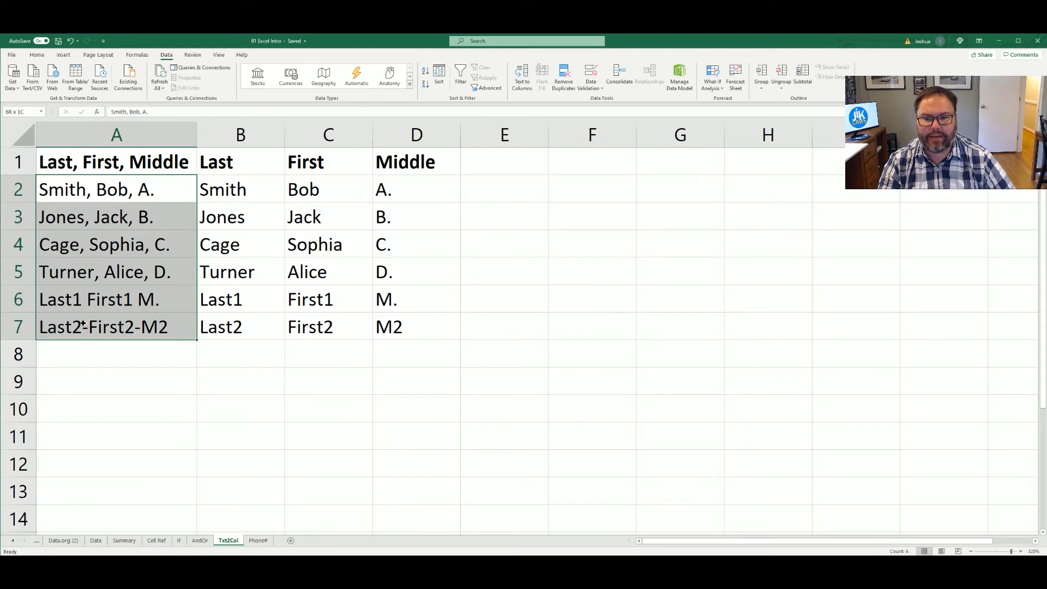
{"action": "left_click", "coordinate": [94, 330]}
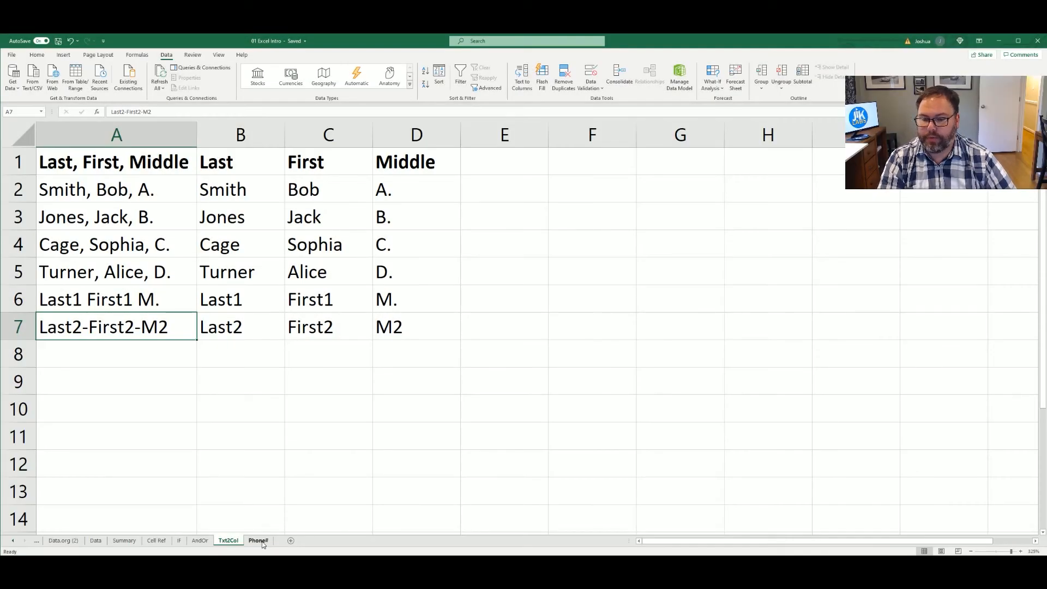
Step: On the Phone# sheet, start Text to Columns on the phone numbers in A2:A6 with the Fixed width data type
{"action": "left_click", "coordinate": [261, 541]}
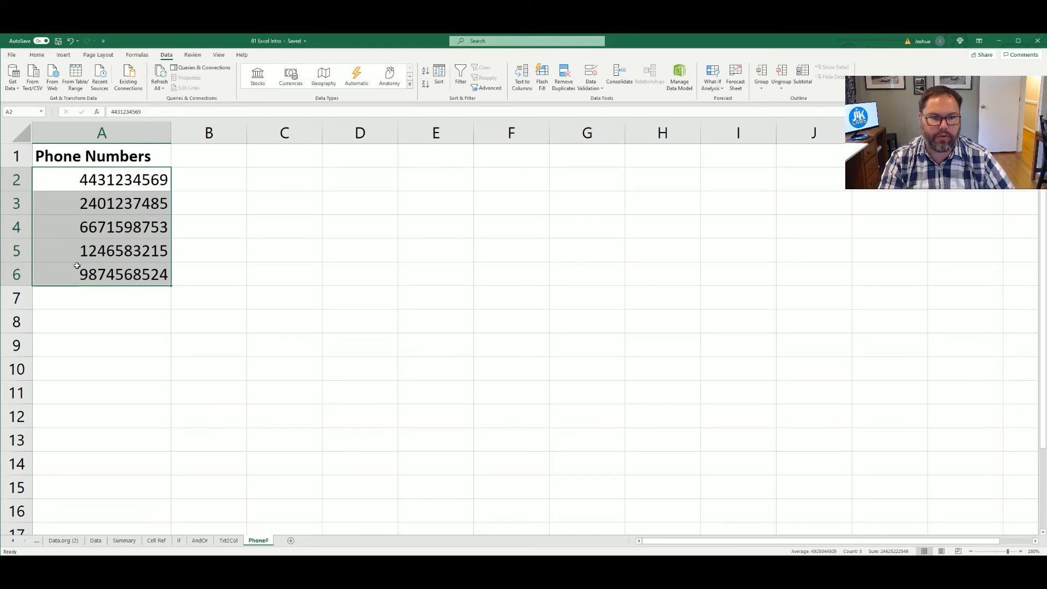
{"action": "left_click", "coordinate": [67, 179]}
{"action": "left_click_drag", "start_coordinate": [77, 178], "coordinate": [73, 275]}
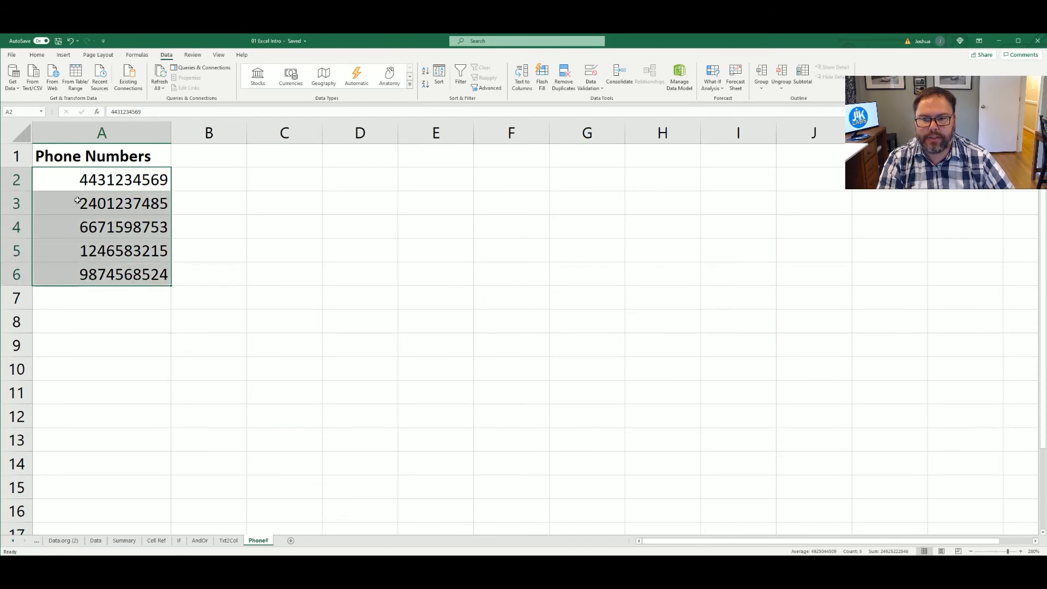
{"action": "left_click", "coordinate": [521, 82]}
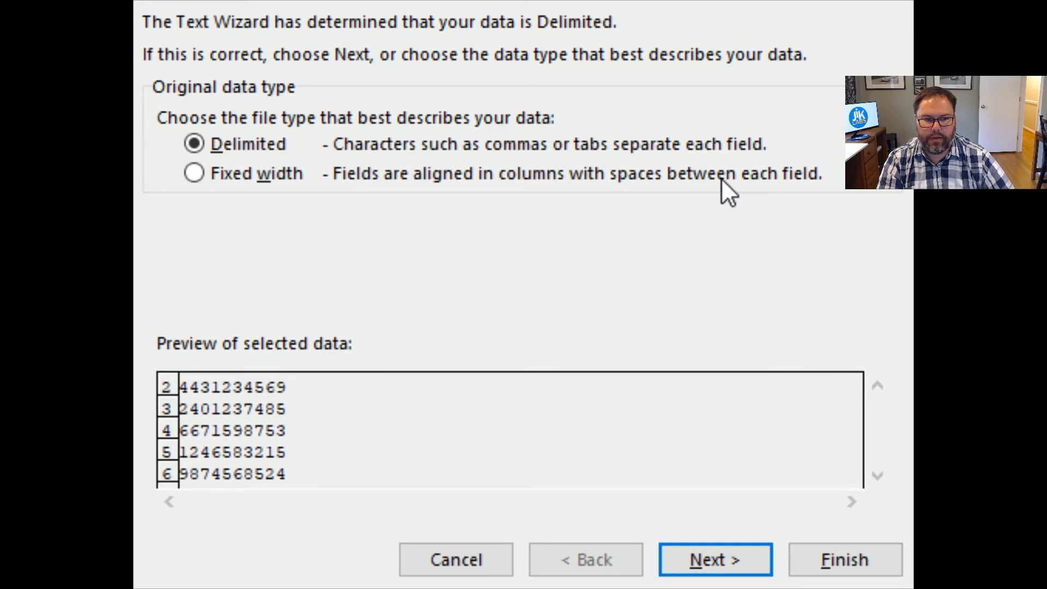
{"action": "left_click", "coordinate": [236, 176]}
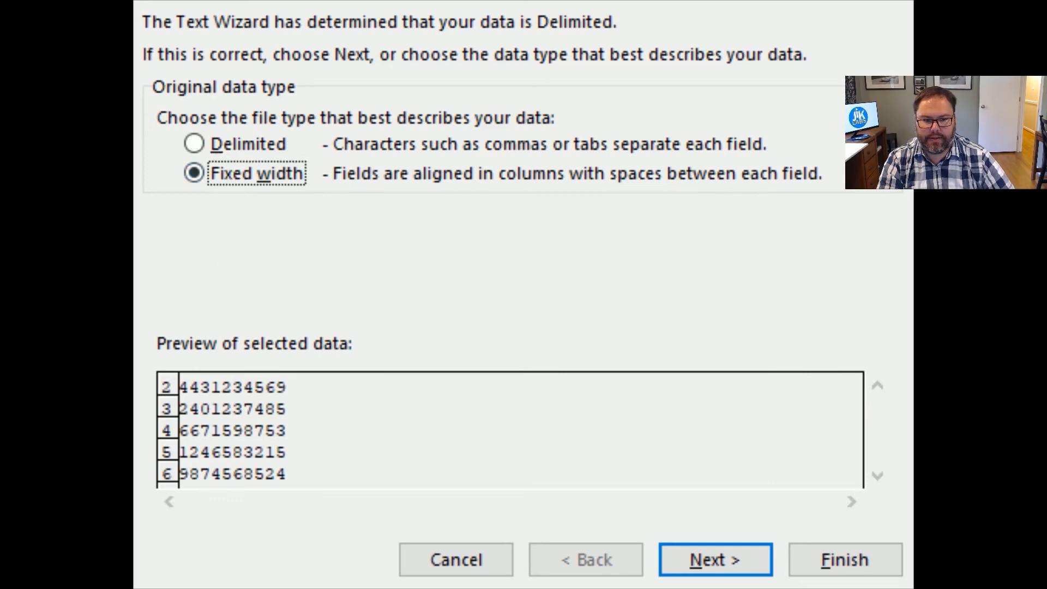
{"action": "left_click", "coordinate": [720, 567]}
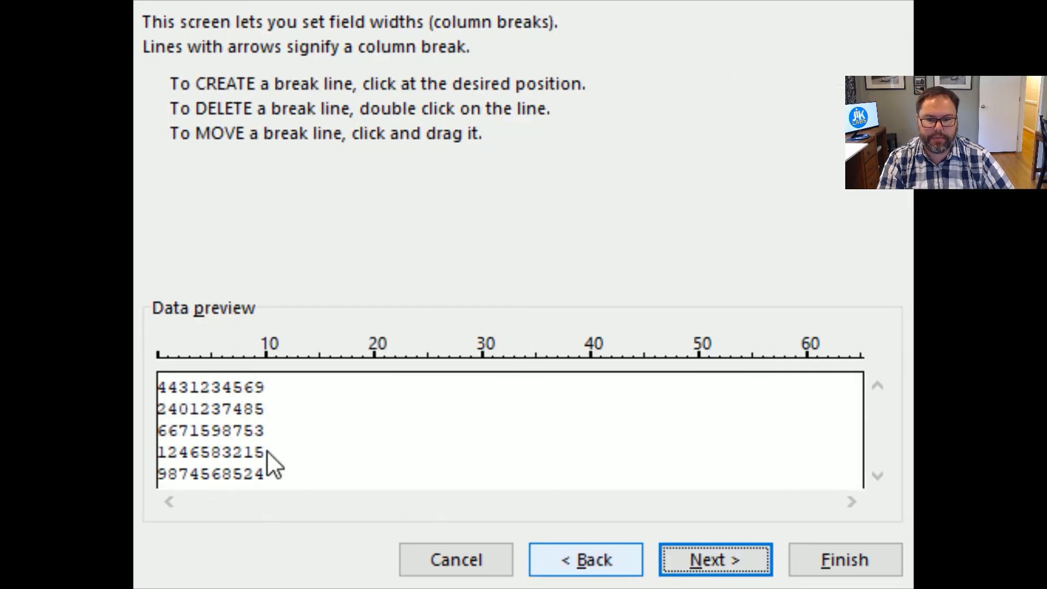
Step: Add column breaks after the third and sixth digits of the phone numbers and continue to the column format settings
{"action": "left_click", "coordinate": [187, 379]}
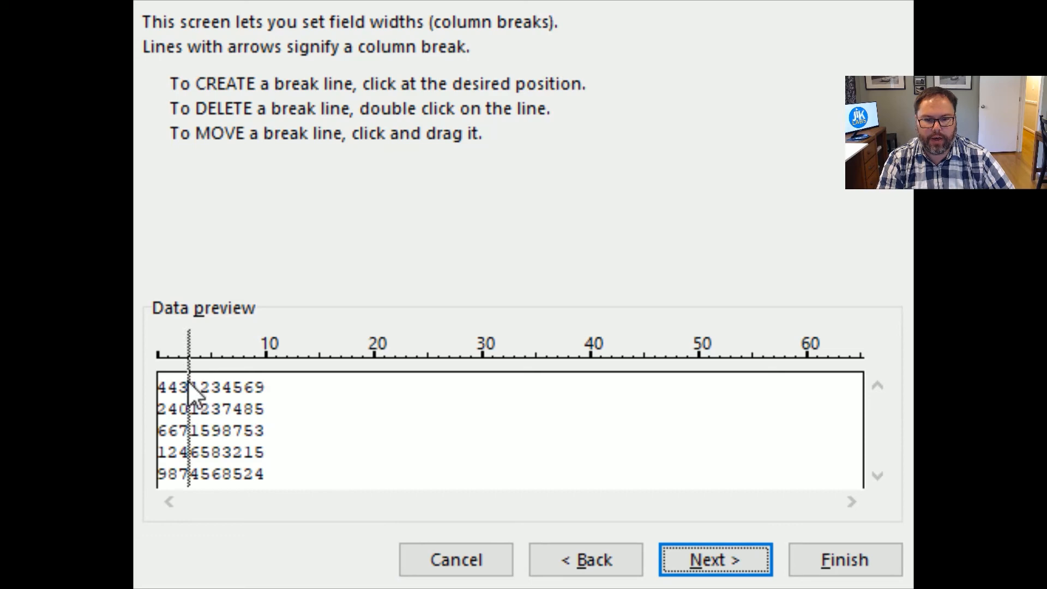
{"action": "left_click", "coordinate": [222, 382]}
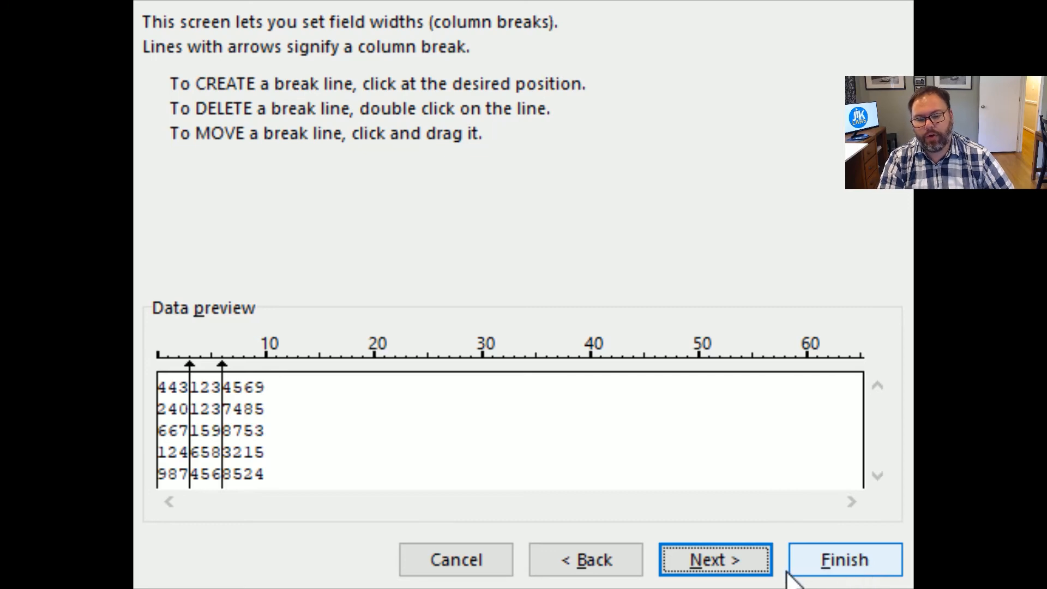
{"action": "left_click", "coordinate": [729, 557]}
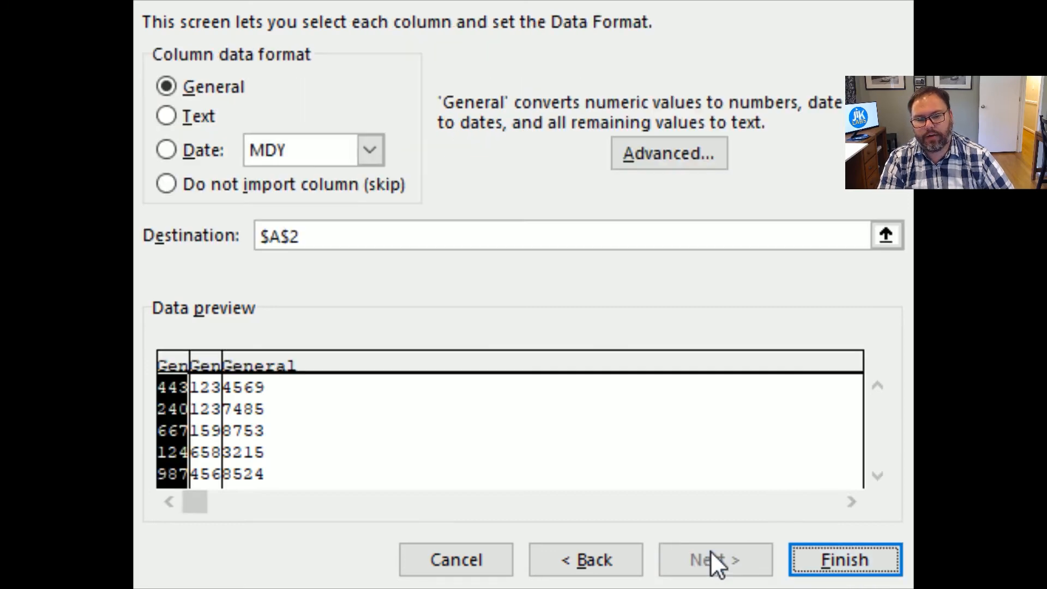
Step: Set the destination of the split phone numbers to $B$2 and complete the fixed-width conversion
{"action": "left_click", "coordinate": [274, 234]}
{"action": "key", "text": "Delete"}
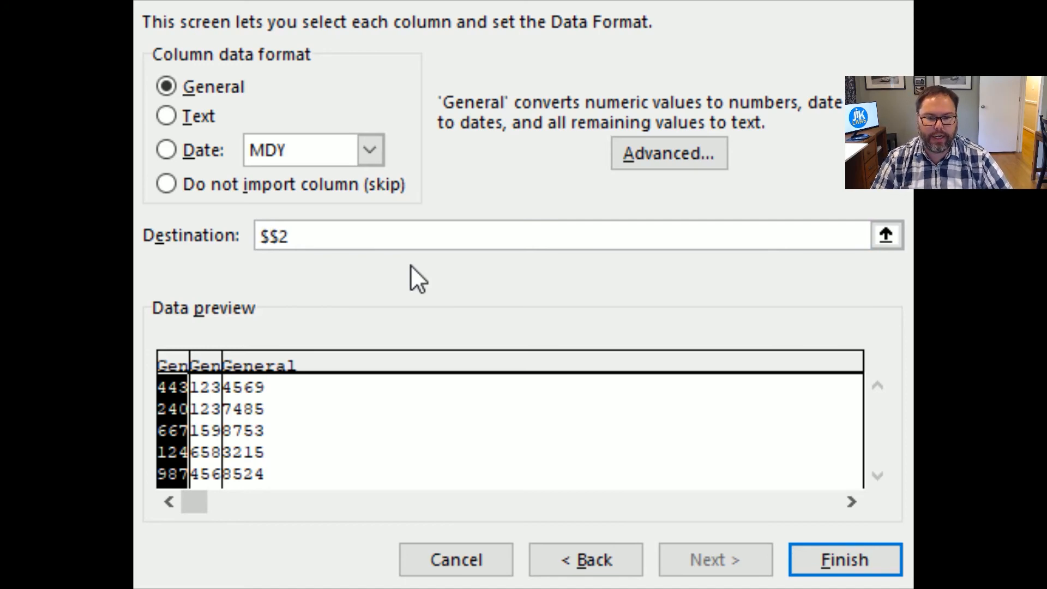
{"action": "type", "text": "B"}
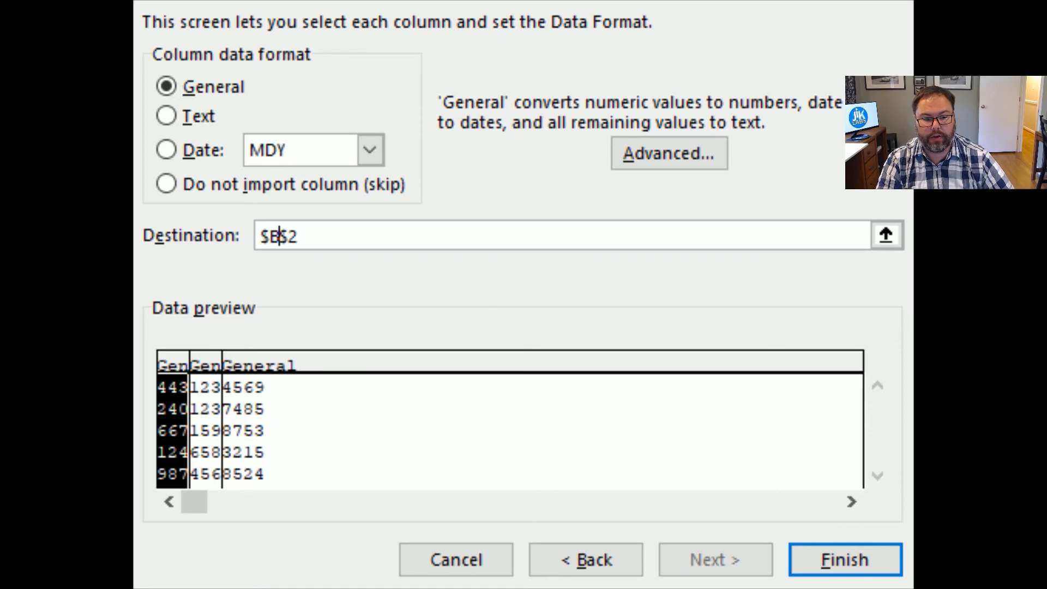
{"action": "left_click", "coordinate": [865, 576]}
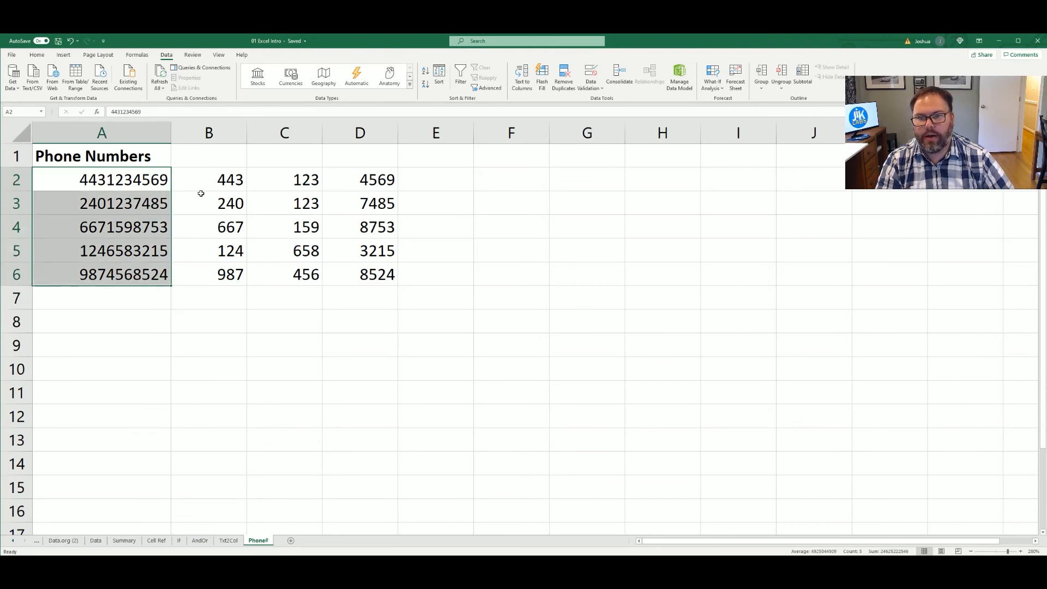
Step: Check how the phone numbers were divided across columns B to D
{"action": "left_click_drag", "start_coordinate": [216, 180], "coordinate": [378, 273]}
{"action": "key", "text": "Right"}
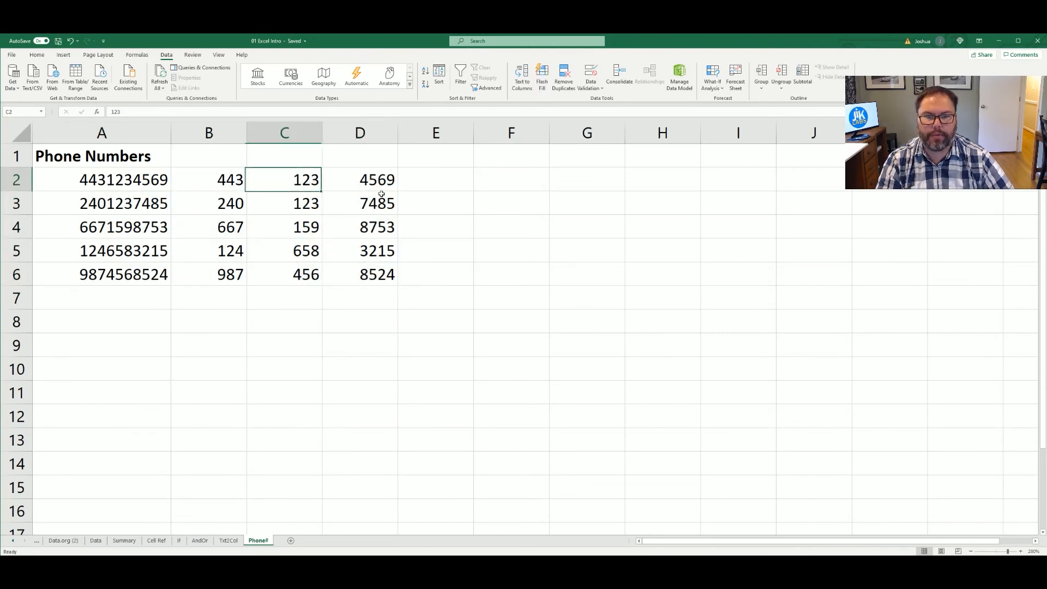
{"action": "left_click", "coordinate": [370, 197]}
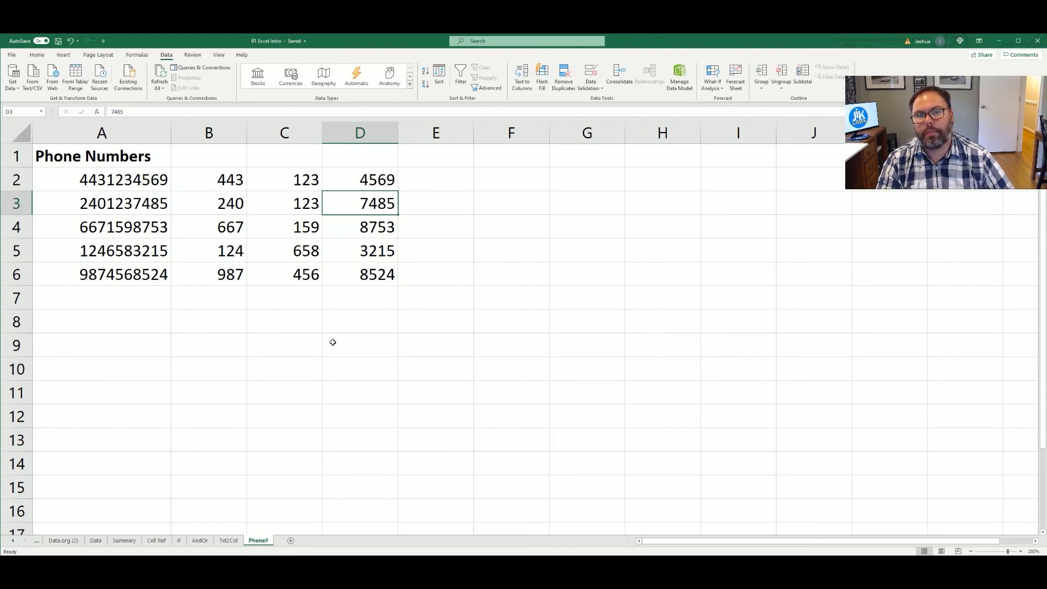